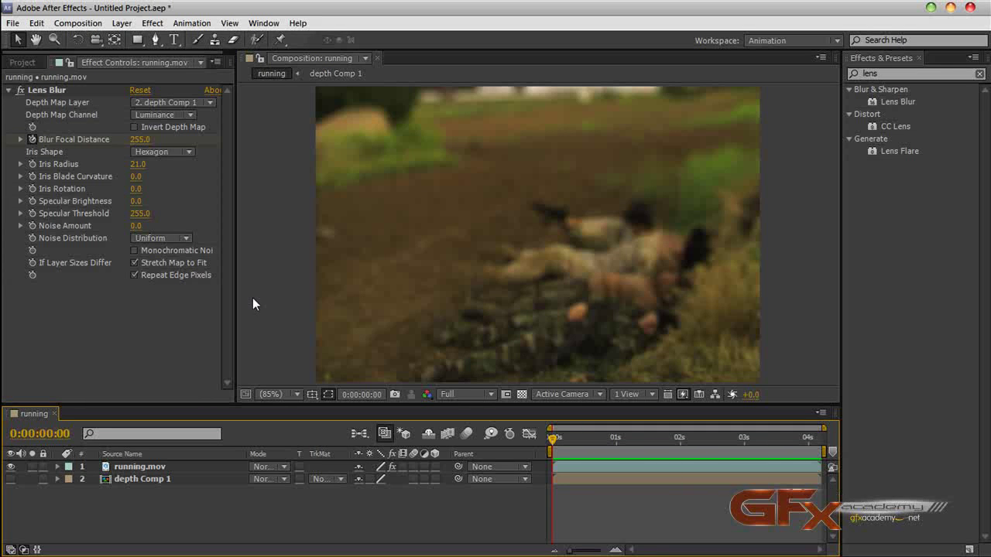
- Preview the finished lens blur animation of the running composition in a maximized viewer
{"action": "left_click", "coordinate": [50, 92]}
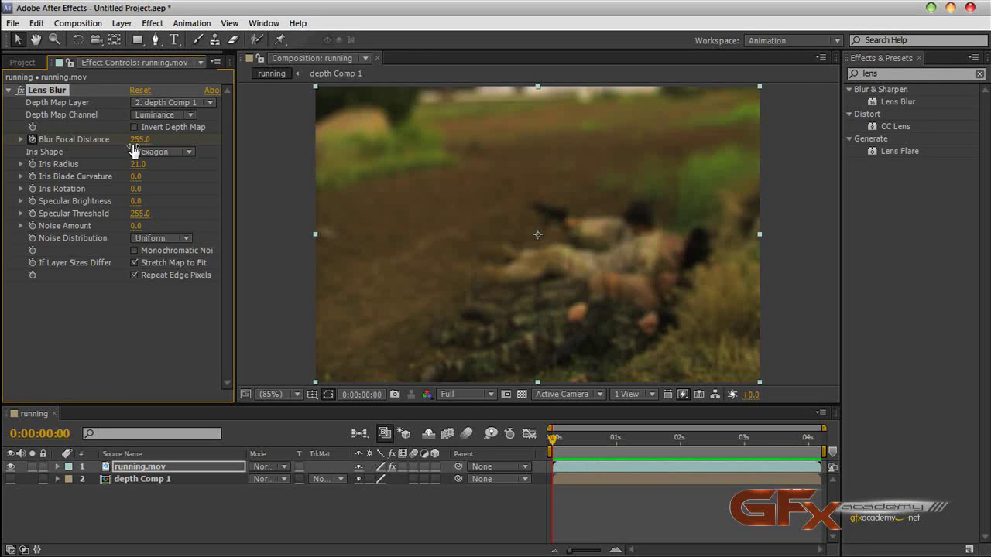
{"action": "left_click", "coordinate": [186, 325]}
{"action": "left_click", "coordinate": [277, 337]}
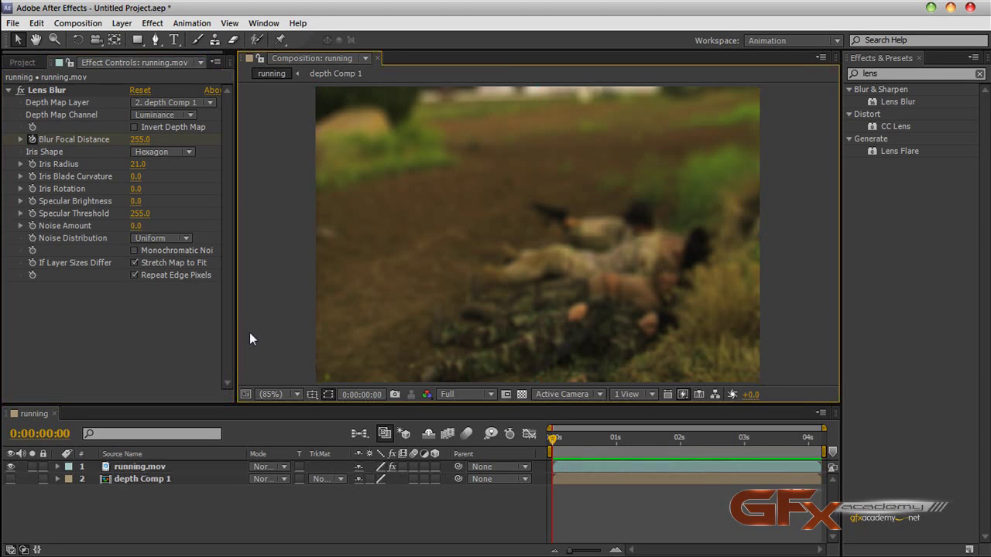
{"action": "key", "text": "grave"}
{"action": "key", "text": "space"}
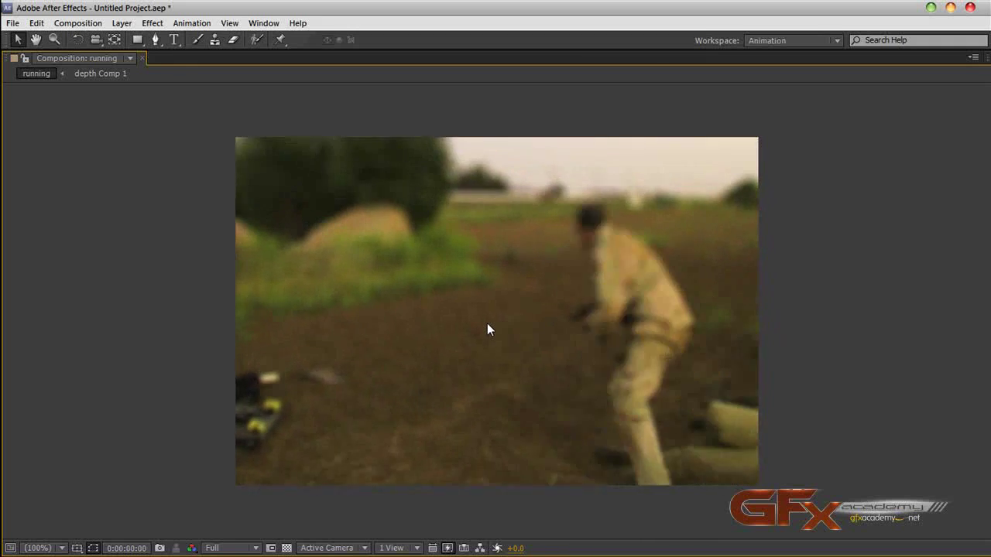
{"action": "key", "text": "grave"}
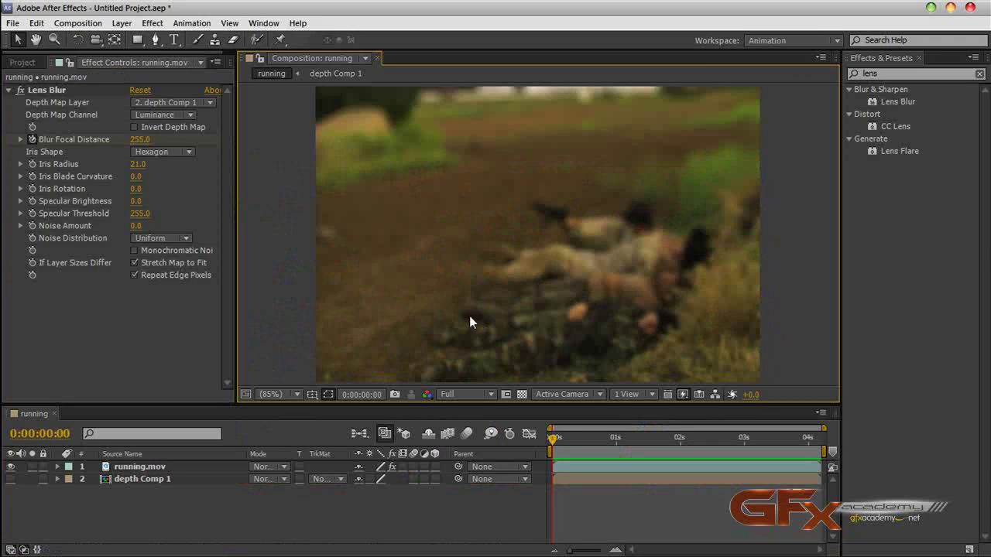
- Create a new composition from the running.mov footage and play it back in an enlarged viewer
{"action": "left_click", "coordinate": [22, 62]}
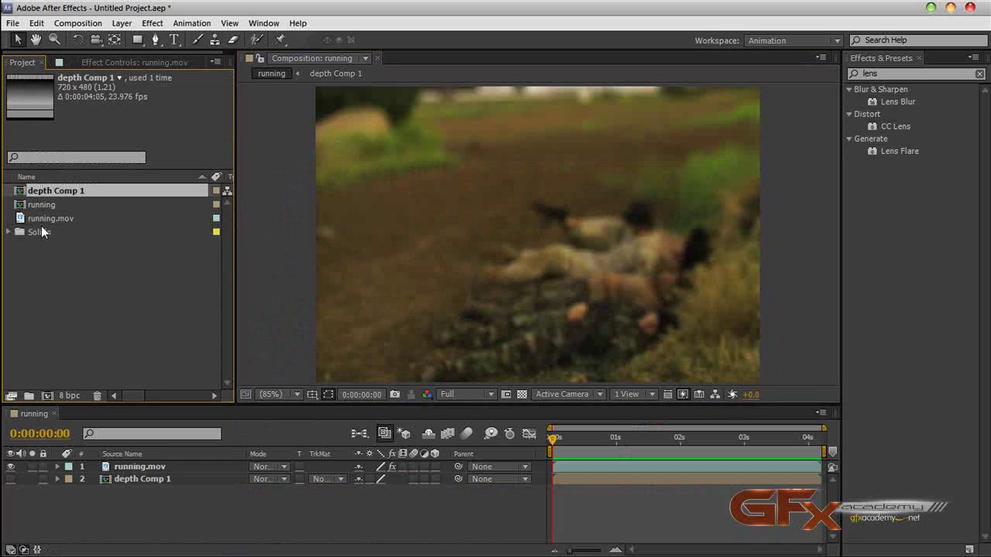
{"action": "left_click_drag", "start_coordinate": [39, 223], "coordinate": [47, 396]}
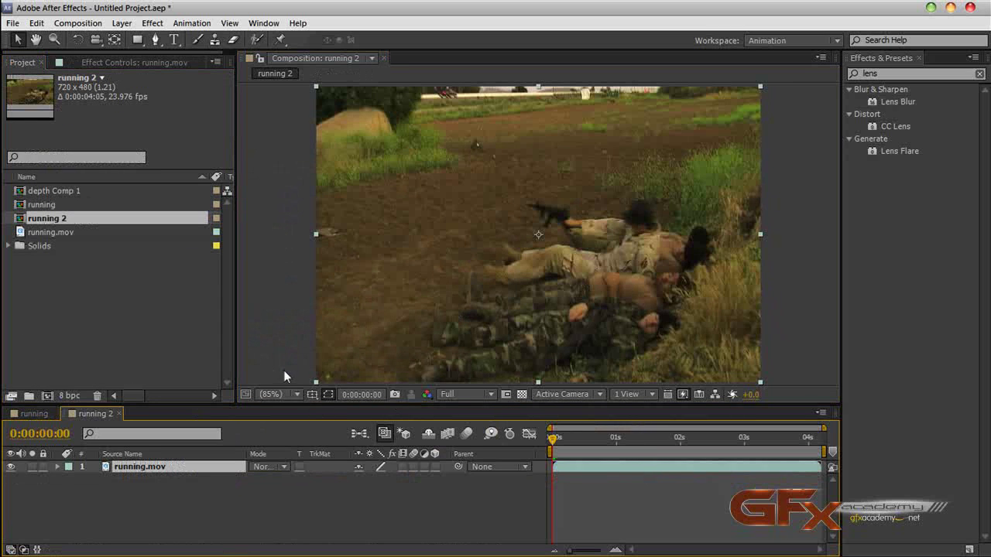
{"action": "left_click_drag", "start_coordinate": [323, 408], "coordinate": [320, 441]}
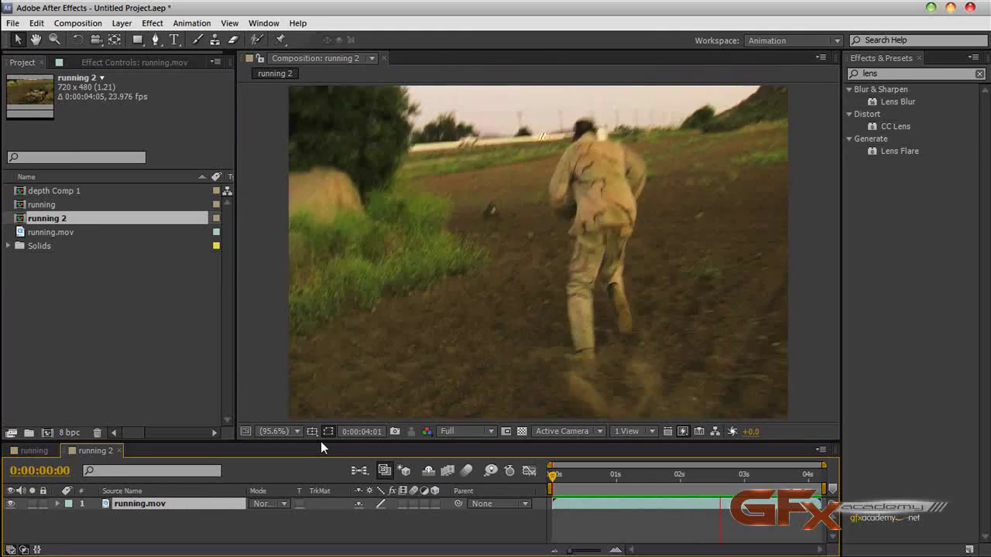
{"action": "key", "text": "space"}
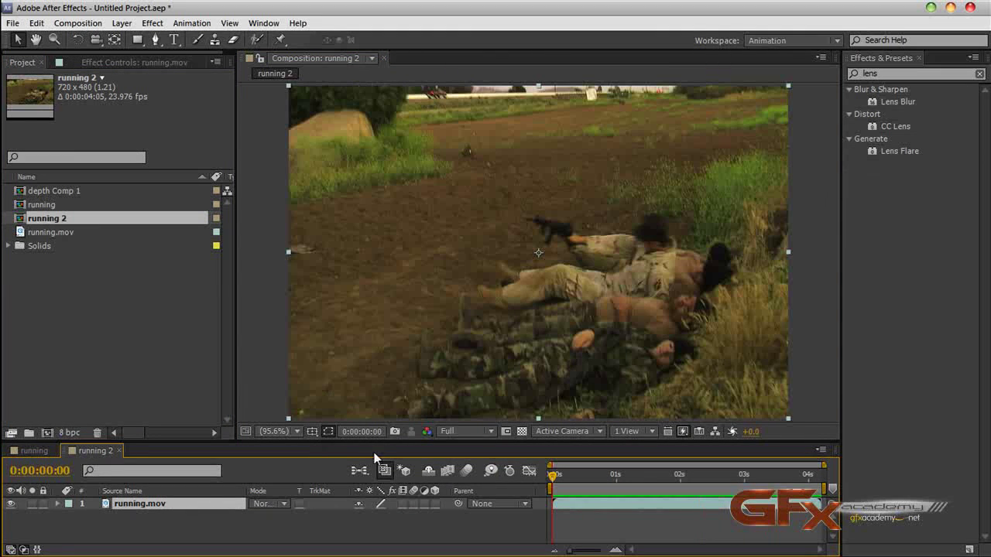
{"action": "left_click_drag", "start_coordinate": [376, 444], "coordinate": [435, 385]}
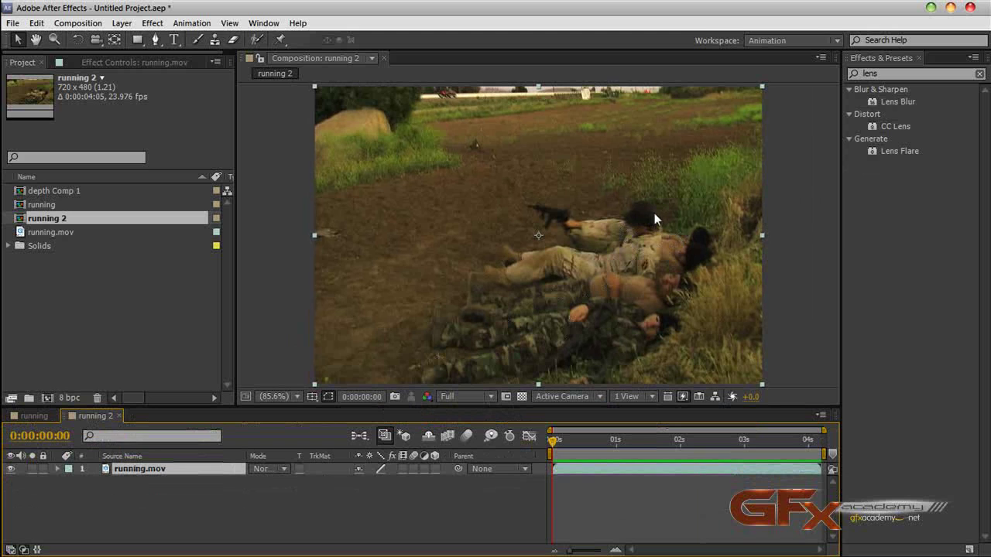
- Apply the Lens Blur effect to the running.mov layer and enable Repeat Edge Pixels
{"action": "left_click_drag", "start_coordinate": [546, 172], "coordinate": [529, 252]}
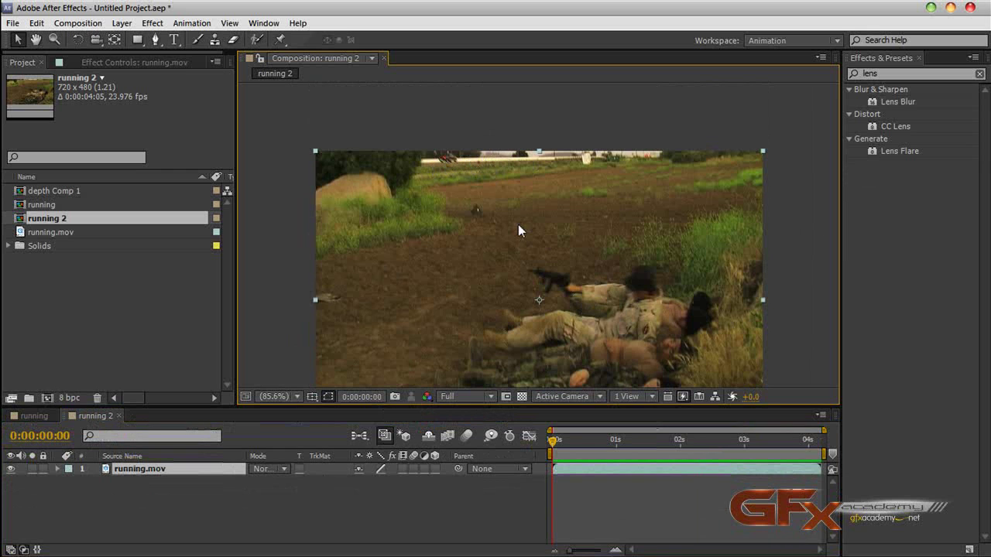
{"action": "left_click_drag", "start_coordinate": [518, 224], "coordinate": [502, 161]}
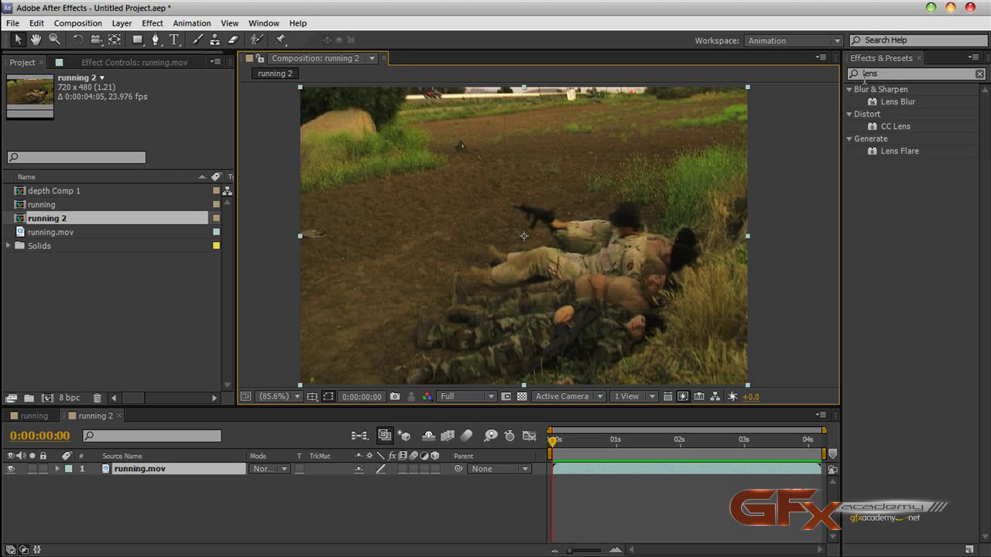
{"action": "left_click", "coordinate": [889, 104]}
{"action": "left_click_drag", "start_coordinate": [888, 105], "coordinate": [152, 472]}
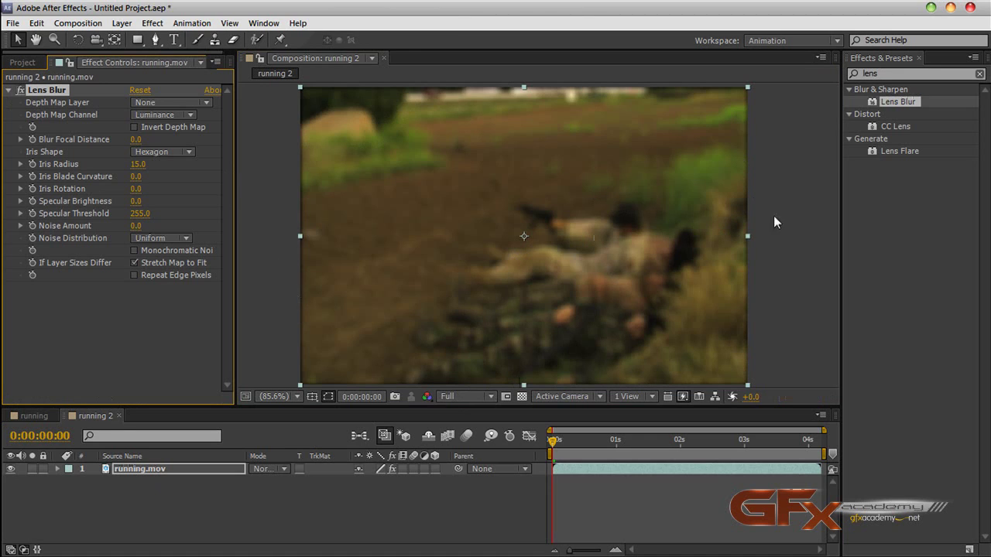
{"action": "left_click", "coordinate": [133, 276]}
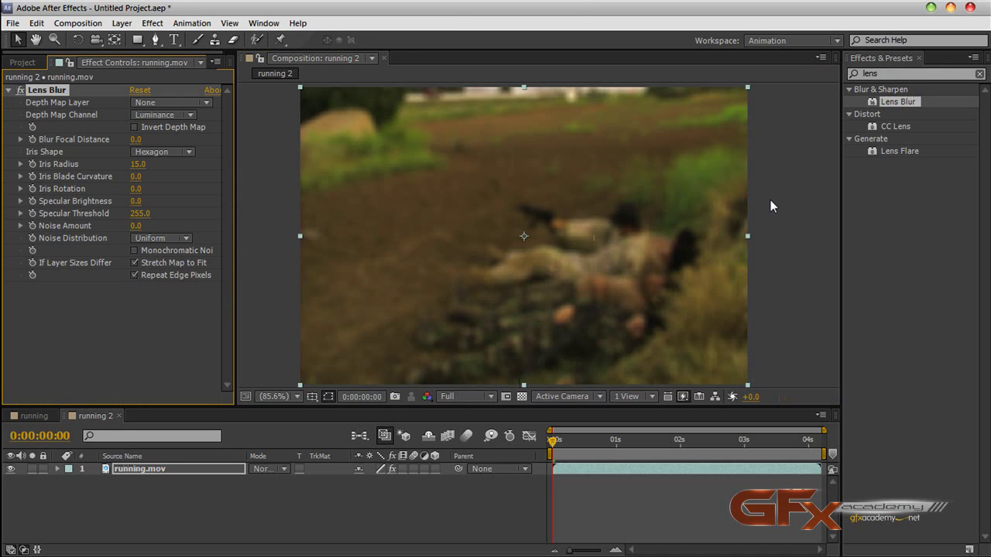
- Move the current time to 0:00:02:11 and examine the blur on the running soldier at full size
{"action": "key", "text": "comma"}
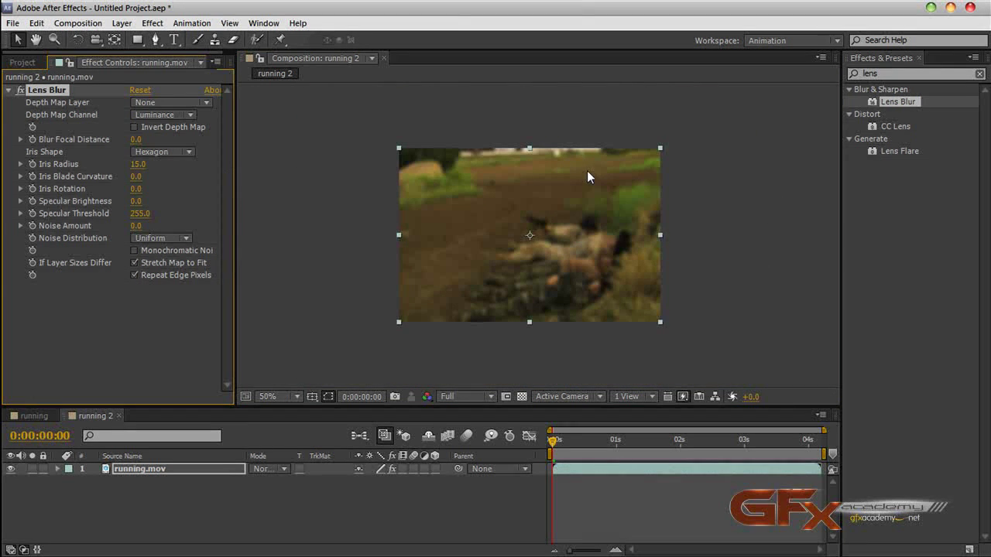
{"action": "left_click_drag", "start_coordinate": [554, 441], "coordinate": [710, 448]}
{"action": "key", "text": "slash"}
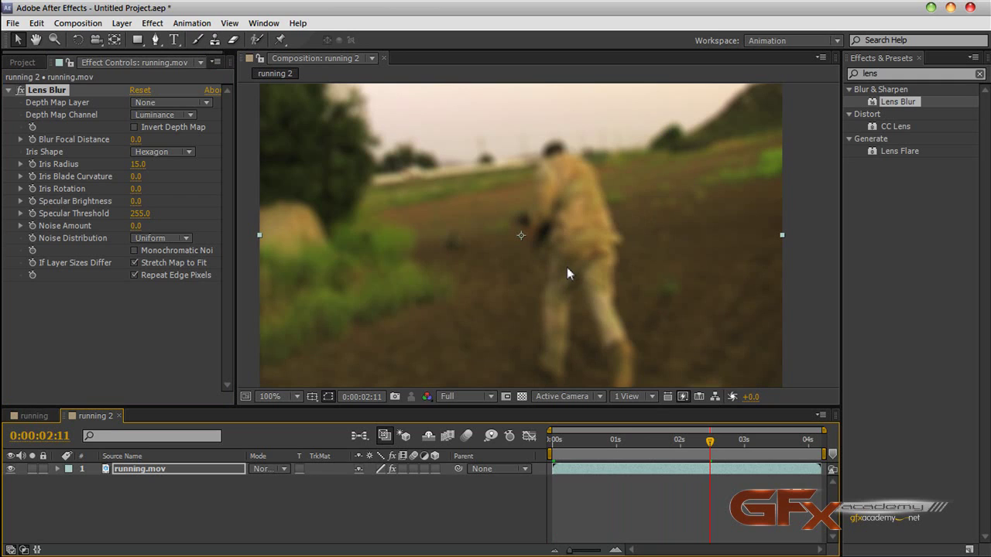
{"action": "key", "text": "comma"}
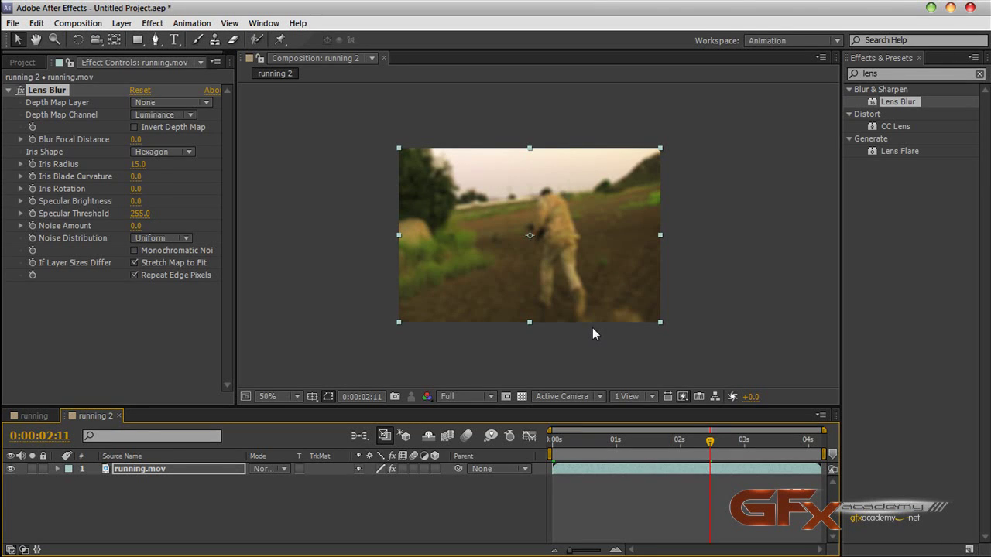
- Create a 720 x 480 px solid named DEPTH and place it beneath the running.mov layer
{"action": "left_click", "coordinate": [121, 23]}
{"action": "mouse_move", "coordinate": [232, 39]}
{"action": "left_click", "coordinate": [364, 60]}
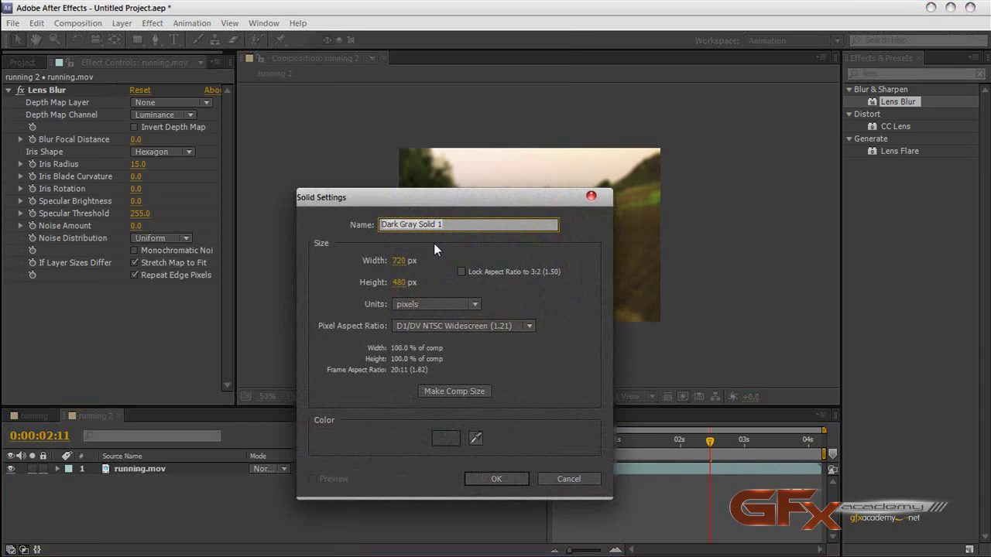
{"action": "type", "text": "DE"}
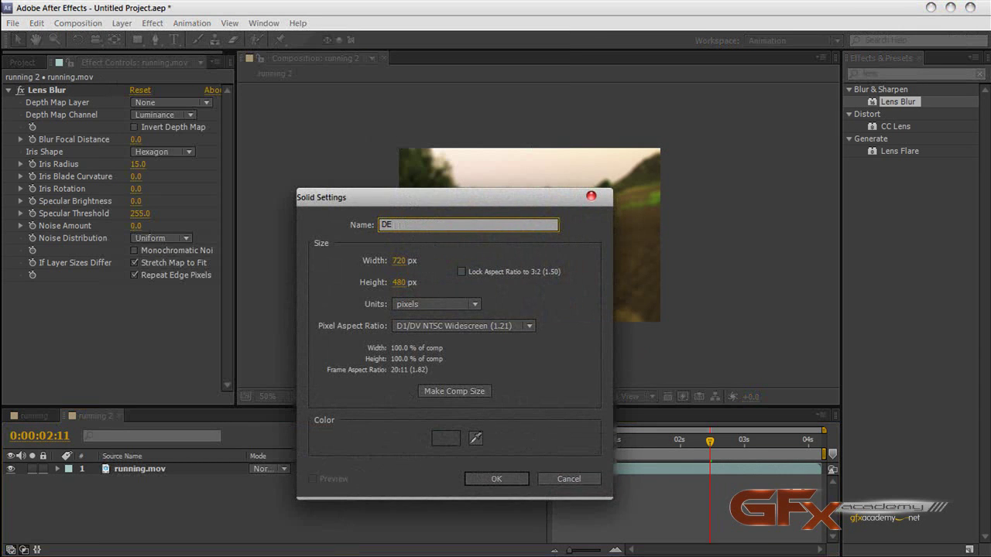
{"action": "type", "text": "PTH"}
{"action": "left_click", "coordinate": [496, 478]}
{"action": "left_click", "coordinate": [166, 481]}
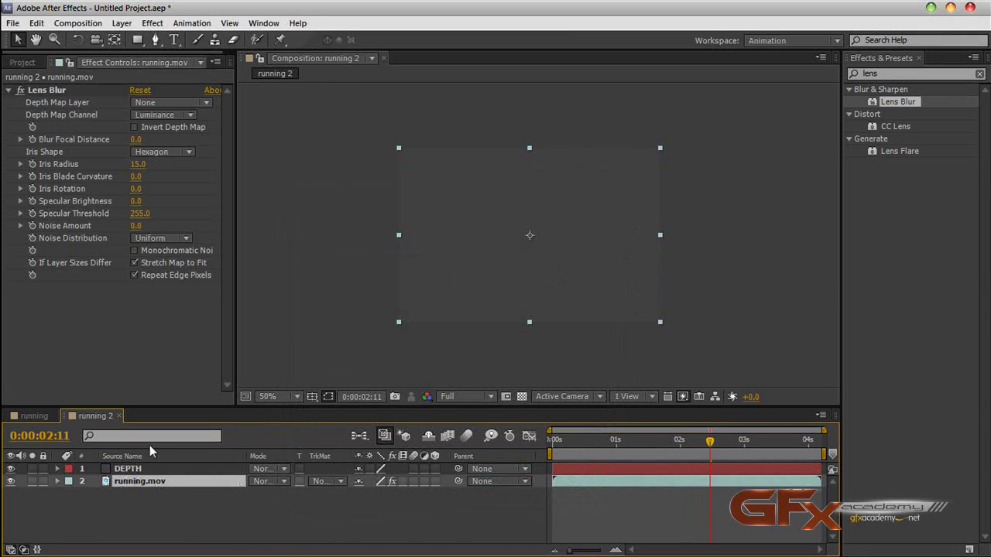
{"action": "left_click_drag", "start_coordinate": [133, 469], "coordinate": [132, 488]}
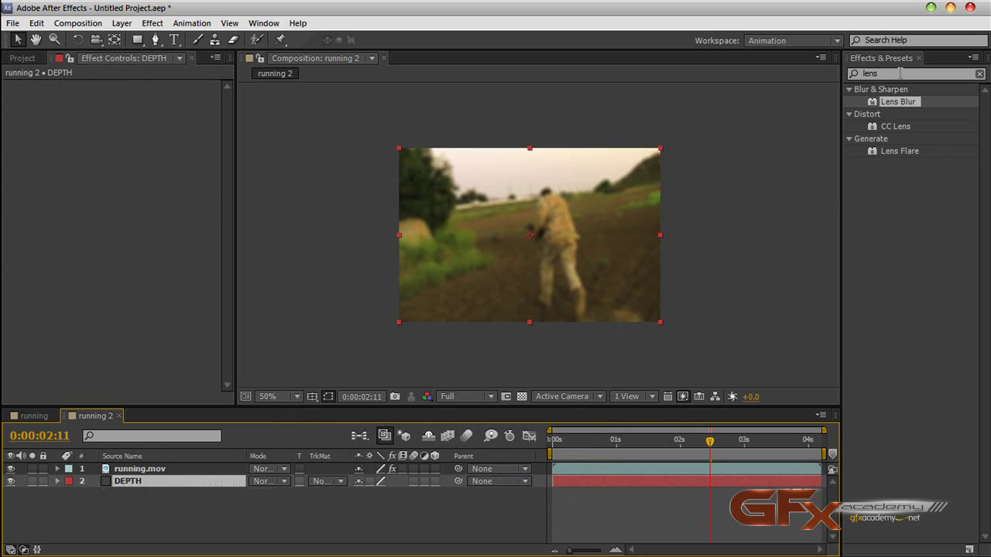
- Find the Ramp effect and apply it to the DEPTH solid, with the solid brought above running.mov
{"action": "key", "text": "BackSpace"}
{"action": "key", "text": "BackSpace"}
{"action": "key", "text": "BackSpace"}
{"action": "type", "text": "ramp"}
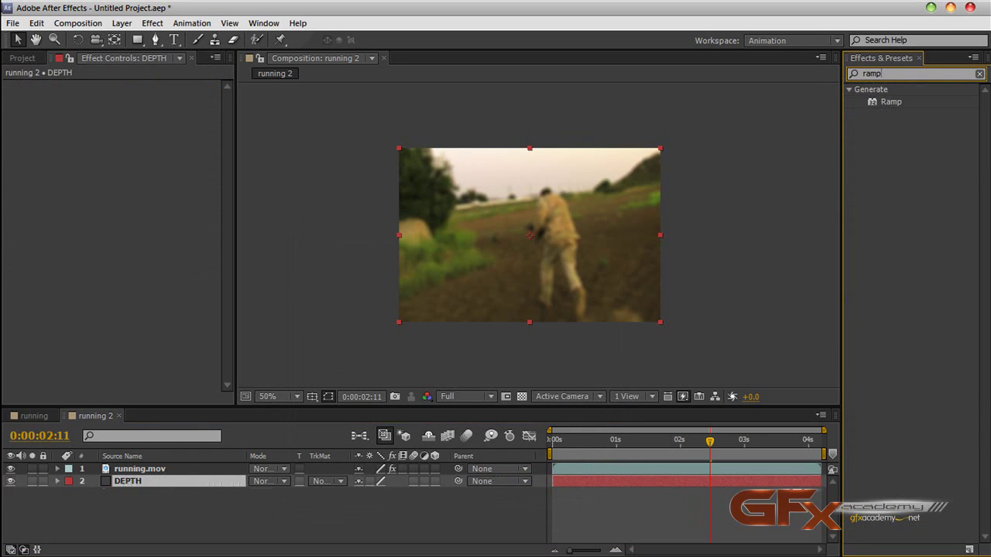
{"action": "left_click_drag", "start_coordinate": [894, 105], "coordinate": [122, 478]}
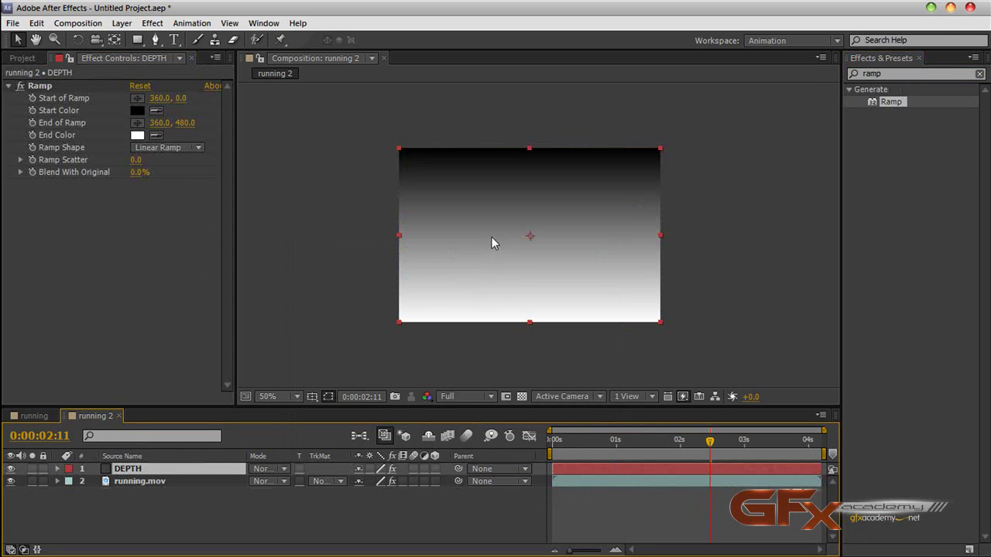
- Hide the DEPTH layer, set it as the Lens Blur depth map layer on running.mov, and check the frame at 0:00:02:15
{"action": "left_click", "coordinate": [11, 469]}
{"action": "left_click", "coordinate": [148, 480]}
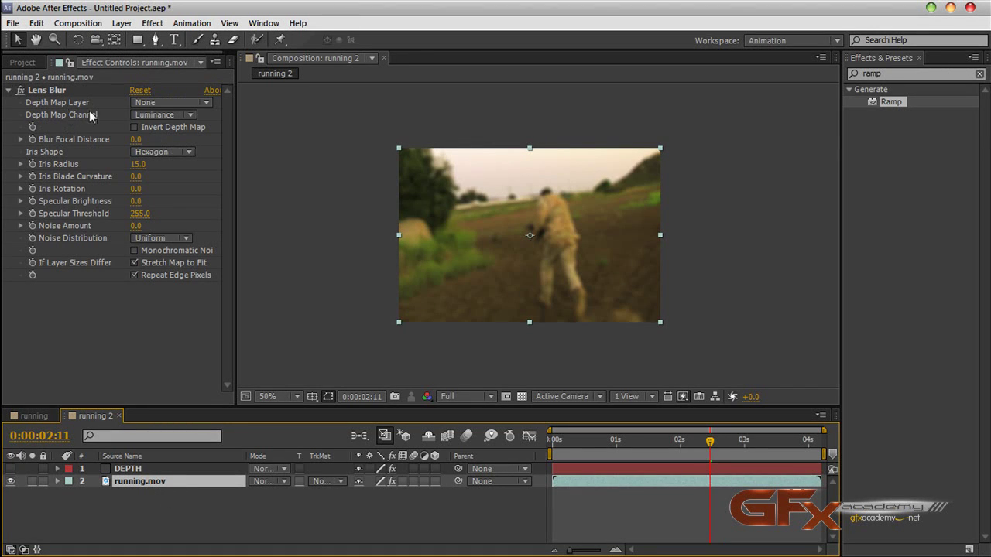
{"action": "left_click", "coordinate": [169, 103]}
{"action": "left_click", "coordinate": [182, 142]}
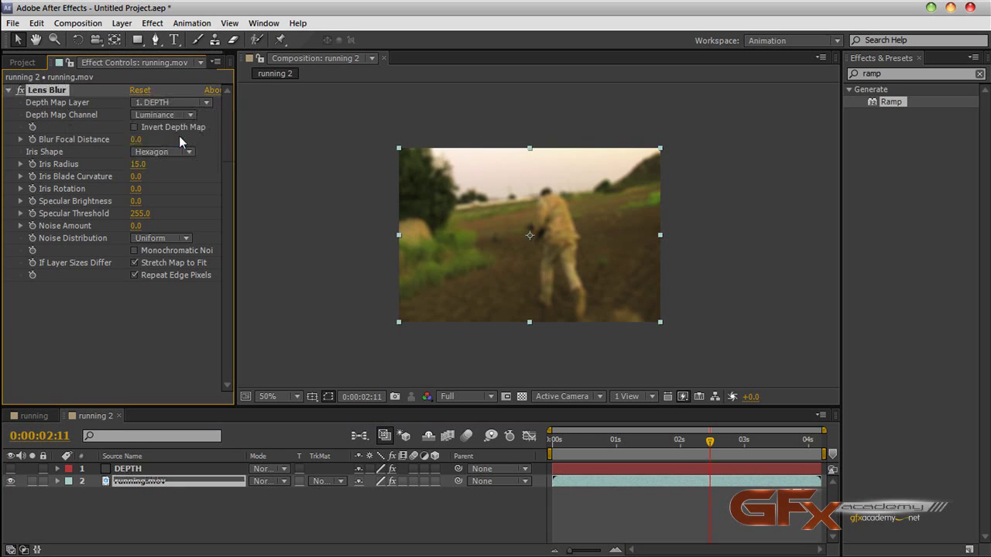
{"action": "left_click_drag", "start_coordinate": [573, 438], "coordinate": [720, 443]}
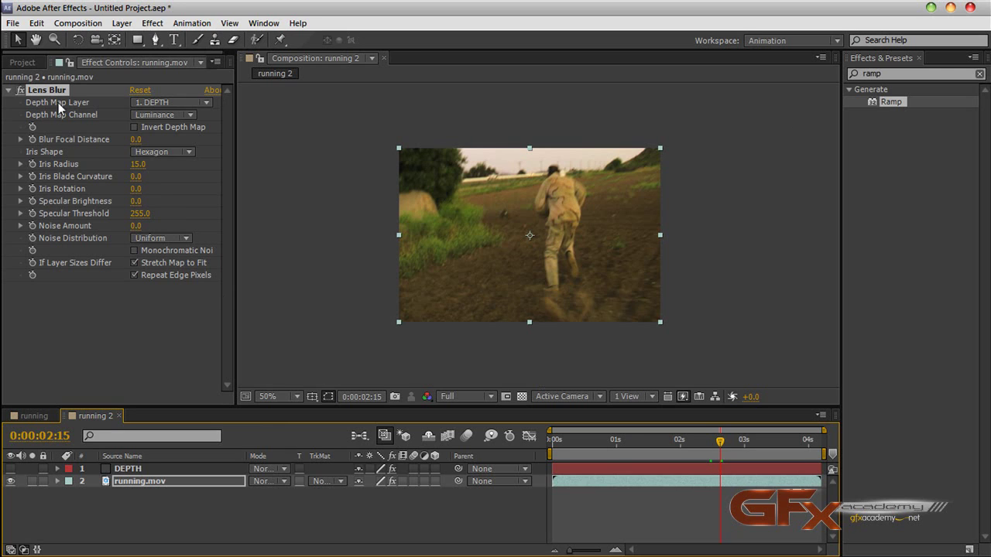
- Show the DEPTH layer and compare it with its Ramp effect disabled and enabled
{"action": "left_click", "coordinate": [122, 468]}
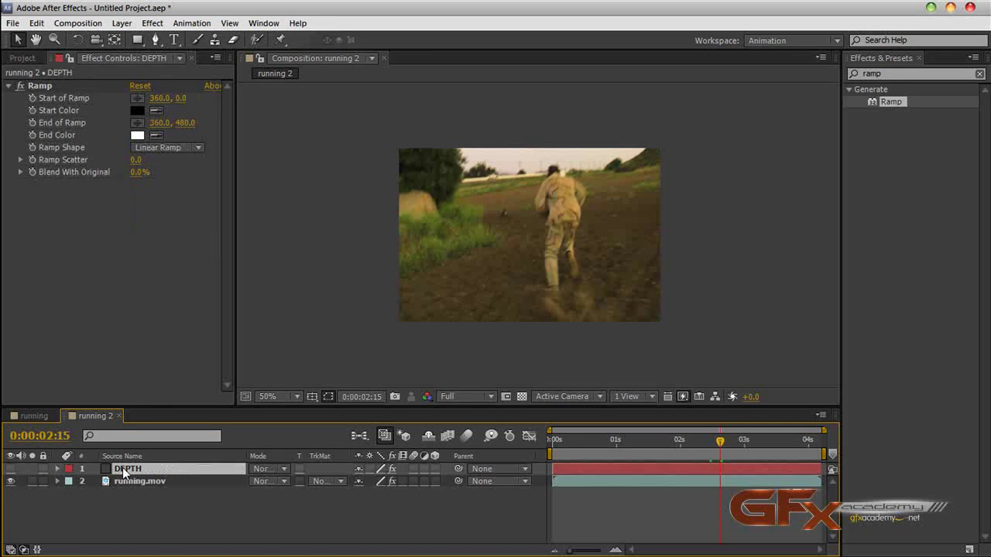
{"action": "left_click", "coordinate": [17, 325]}
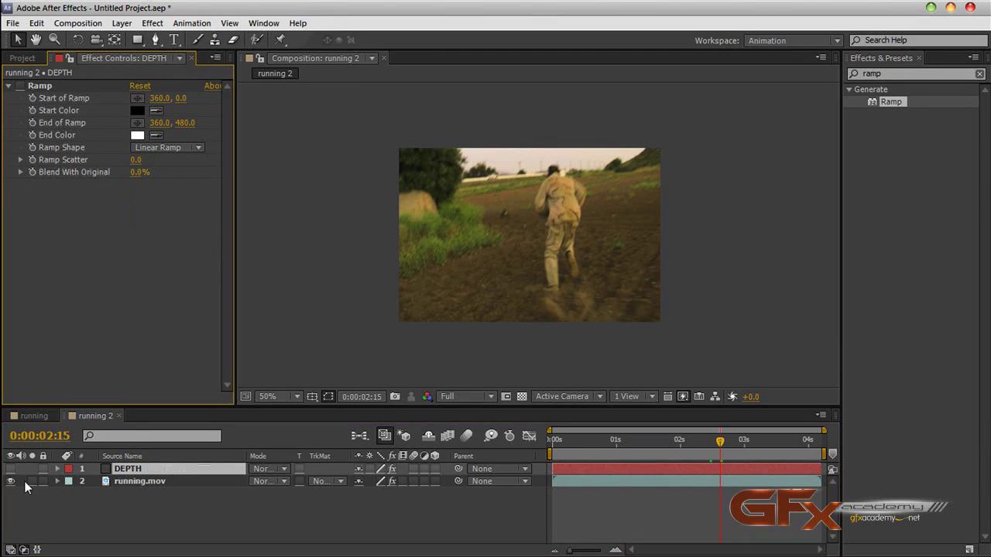
{"action": "left_click", "coordinate": [10, 468]}
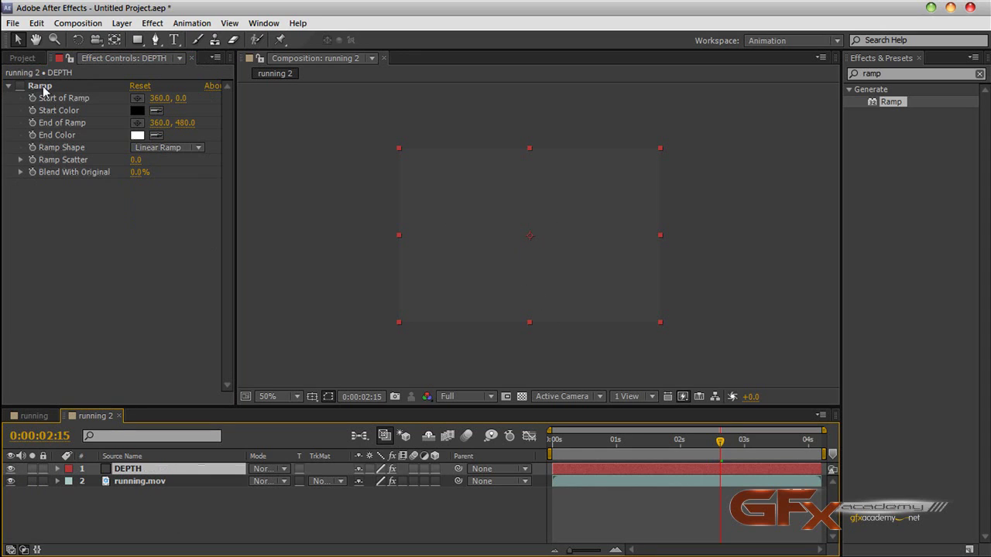
{"action": "left_click", "coordinate": [20, 86]}
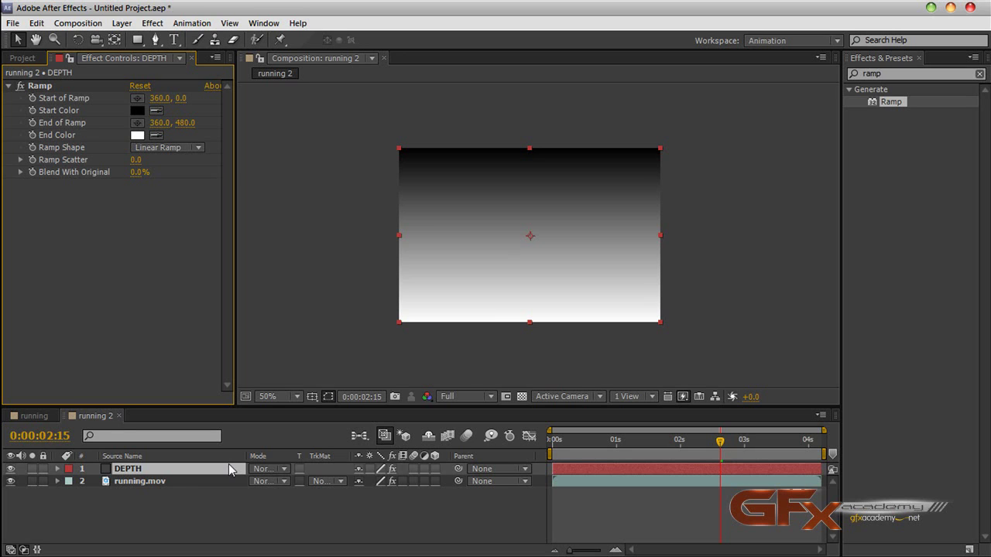
- Pre-compose the DEPTH layer, moving all attributes into the new composition, and place it hidden beneath running.mov
{"action": "key", "text": "ctrl+shift+c"}
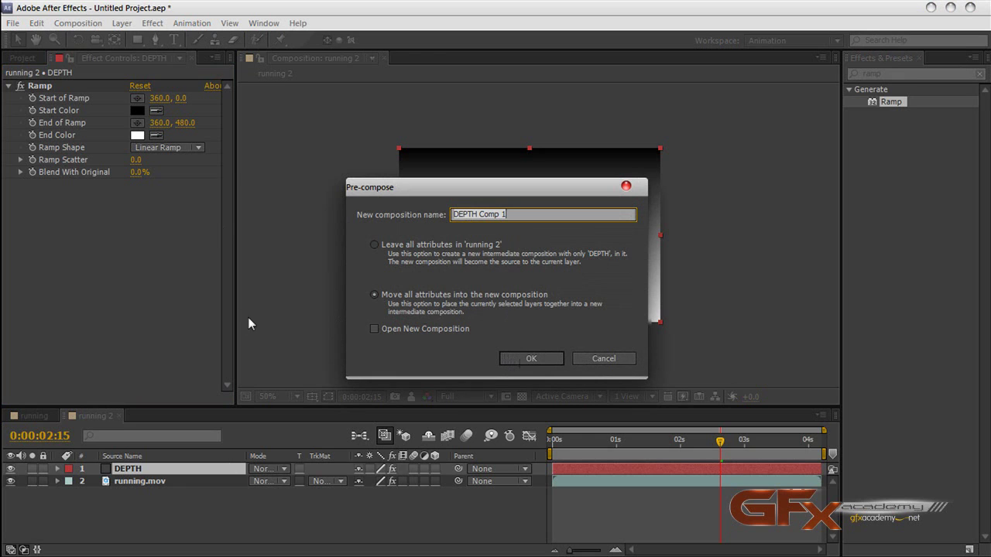
{"action": "left_click", "coordinate": [507, 358]}
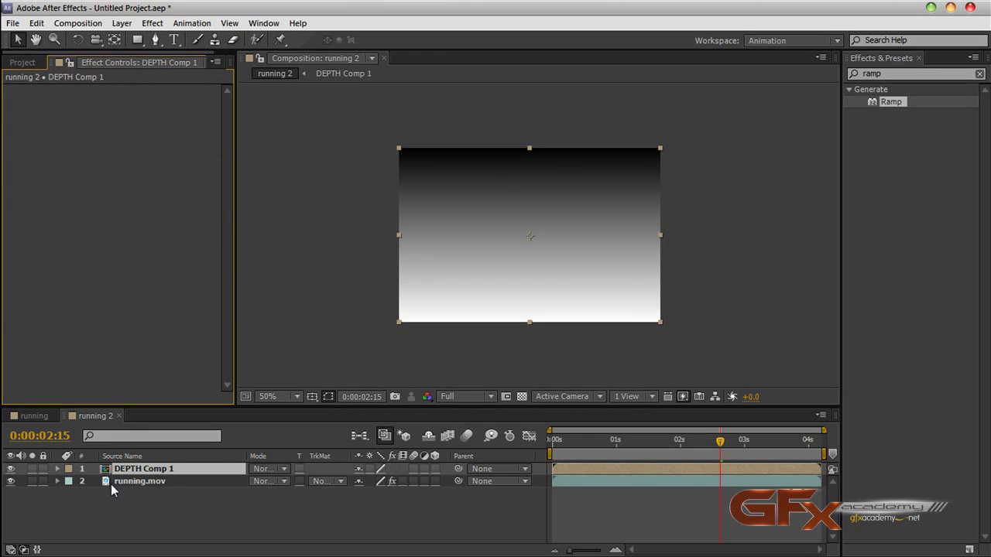
{"action": "key", "text": "ctrl+["}
{"action": "left_click", "coordinate": [11, 481]}
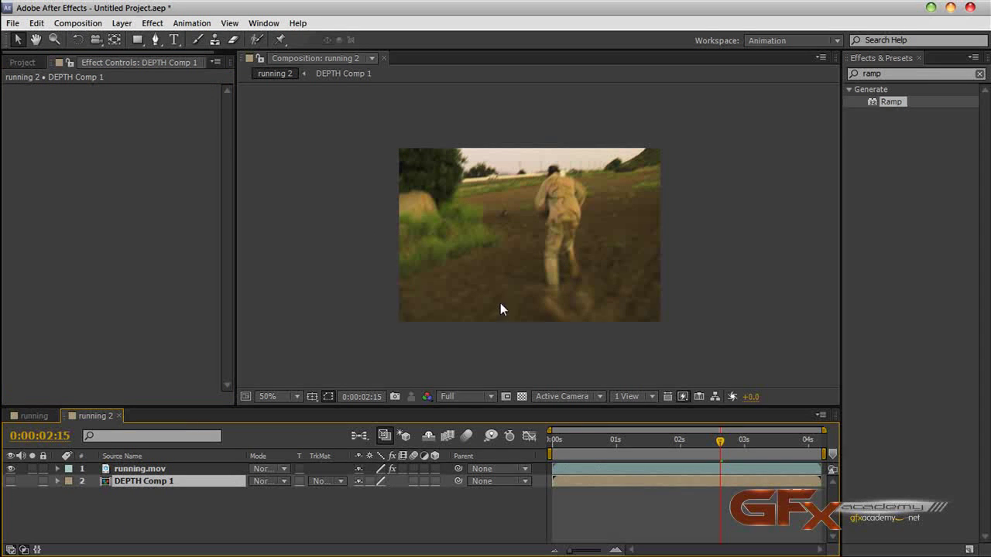
- Open the DEPTH precomposition and compare its gradient with the blurred footage in the running 2 composition
{"action": "double_click", "coordinate": [174, 482]}
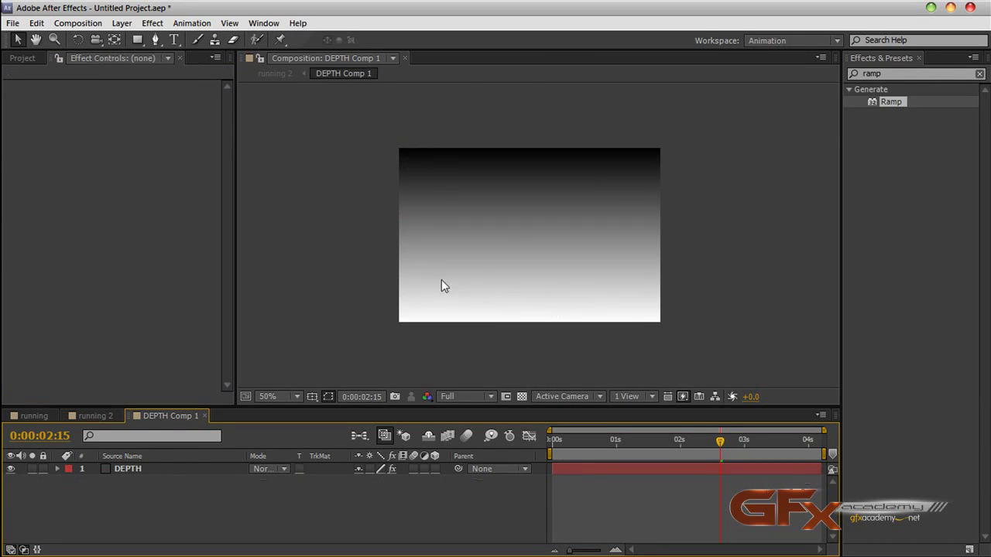
{"action": "left_click", "coordinate": [95, 415]}
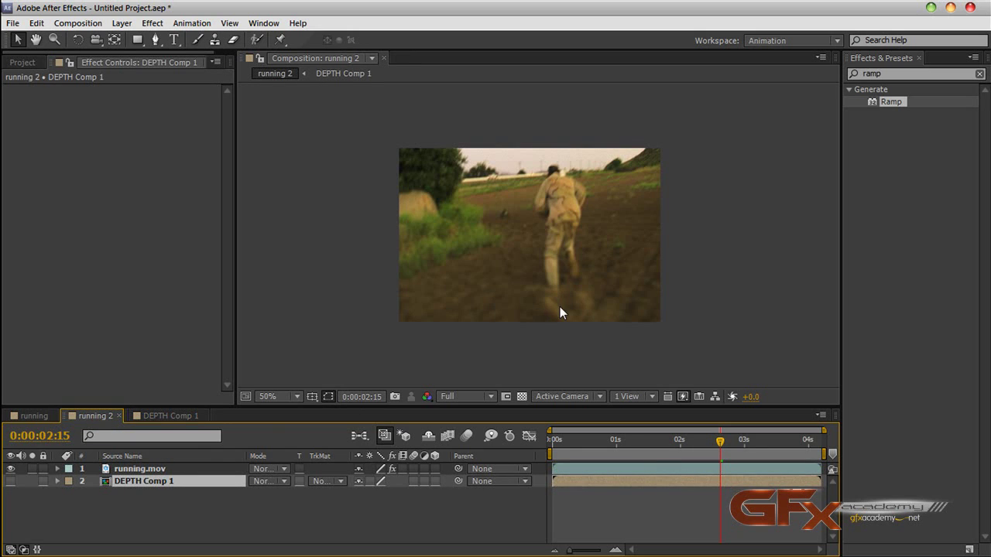
{"action": "left_click", "coordinate": [166, 416]}
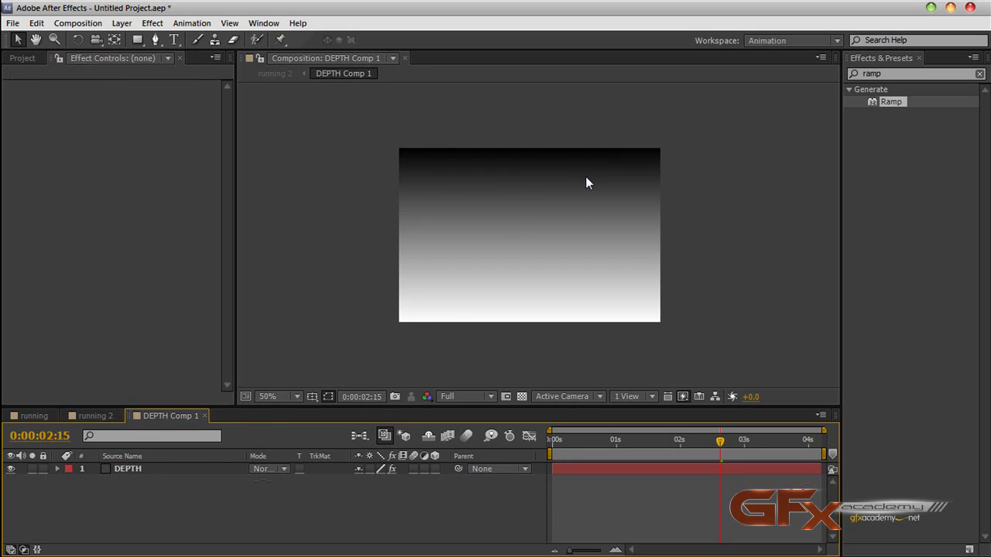
- Compare running 2 with DEPTH Comp 1, then open a second composition viewer, place it beside the first, and widen the viewing area
{"action": "left_click", "coordinate": [103, 416]}
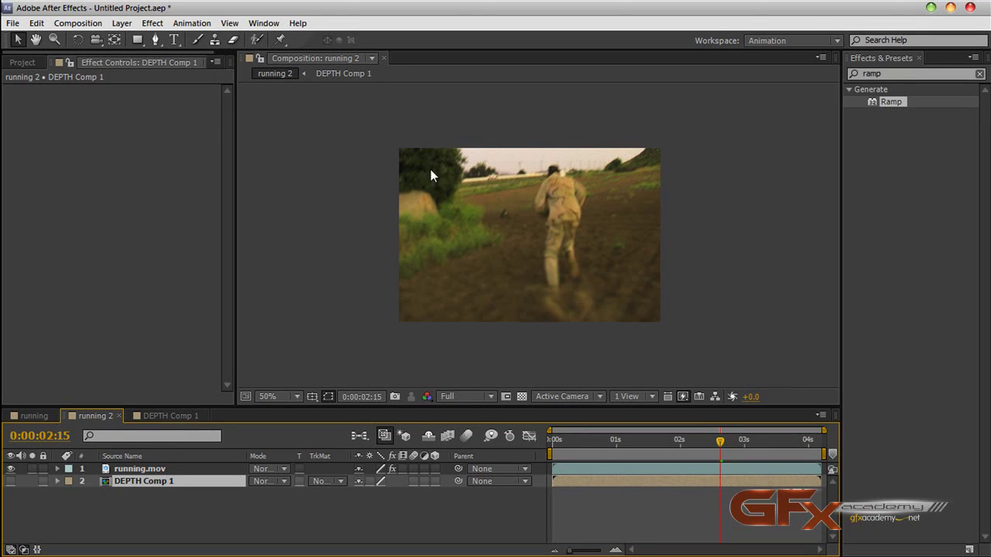
{"action": "left_click", "coordinate": [159, 414]}
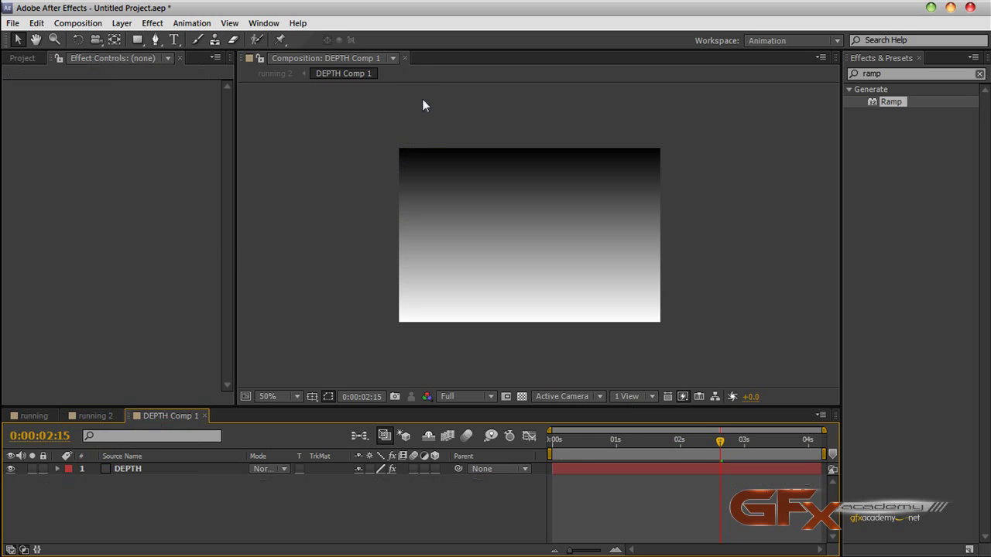
{"action": "left_click", "coordinate": [393, 59]}
{"action": "left_click", "coordinate": [370, 78]}
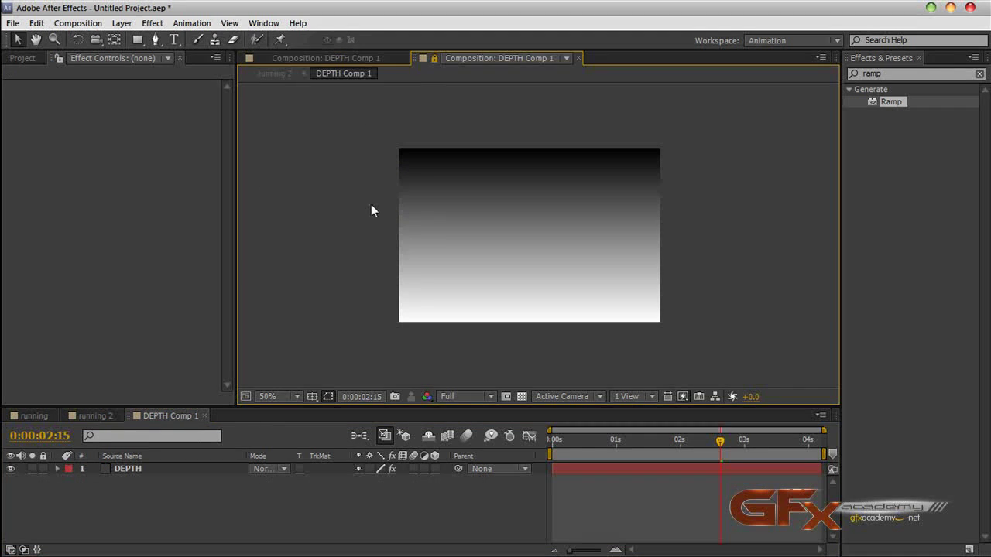
{"action": "left_click_drag", "start_coordinate": [413, 56], "coordinate": [811, 261]}
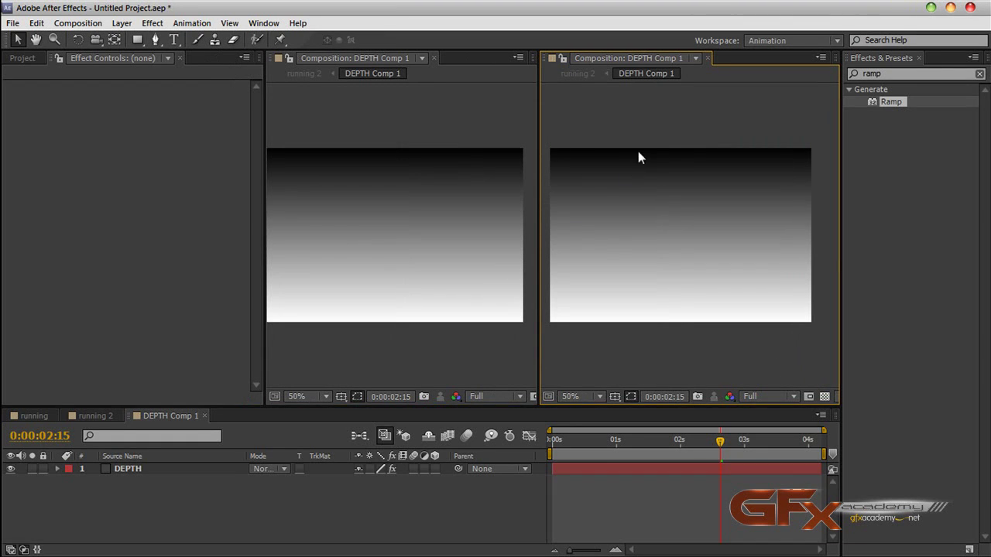
{"action": "left_click_drag", "start_coordinate": [264, 294], "coordinate": [178, 309]}
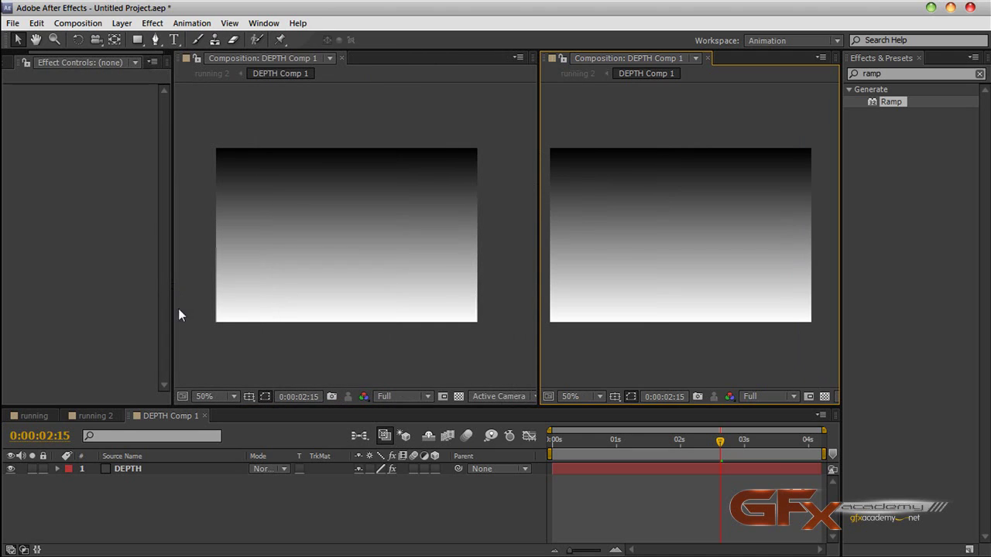
{"action": "left_click", "coordinate": [221, 492]}
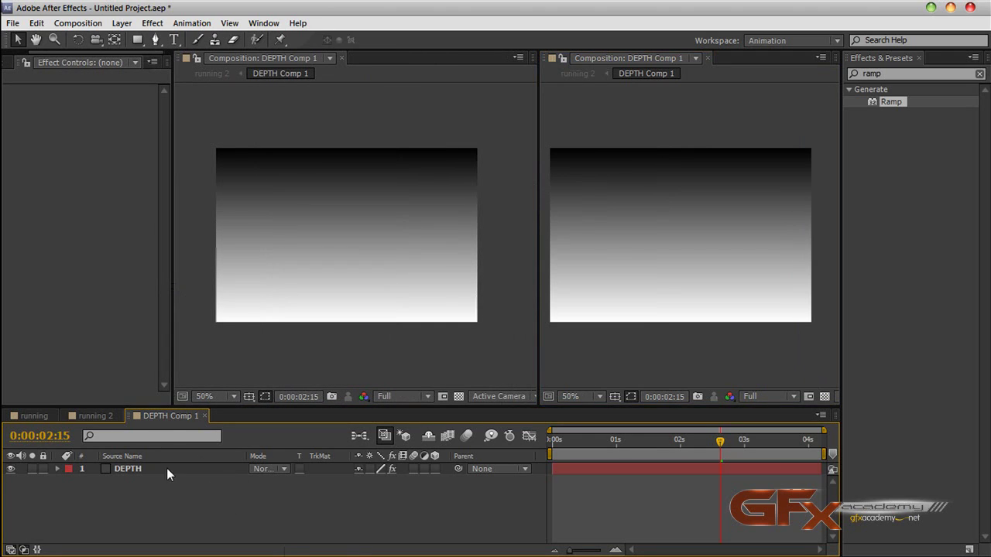
- Lock one viewer to DEPTH Comp 1 and the other to running 2, and reopen the DEPTH Comp 1 timeline
{"action": "left_click", "coordinate": [570, 68]}
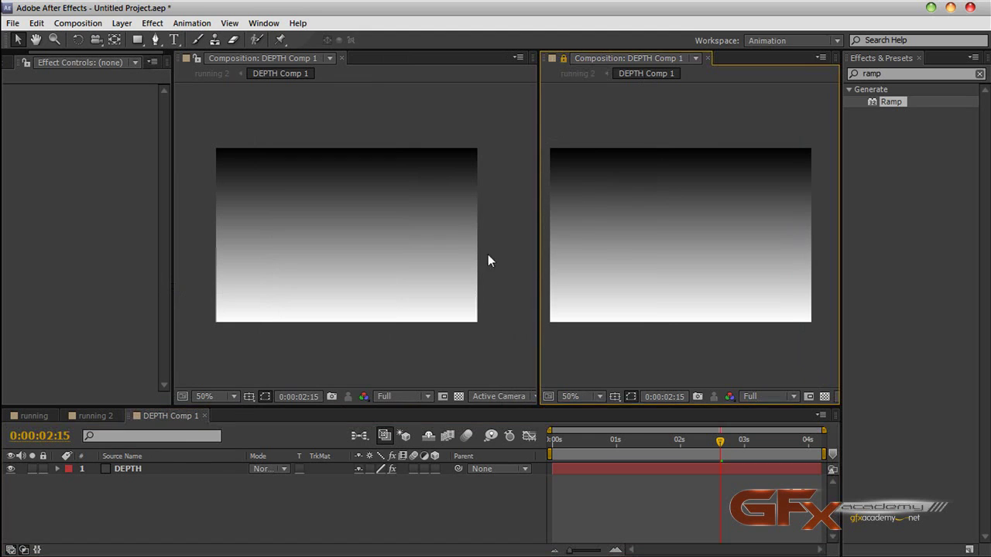
{"action": "left_click", "coordinate": [273, 367]}
{"action": "left_click", "coordinate": [85, 415]}
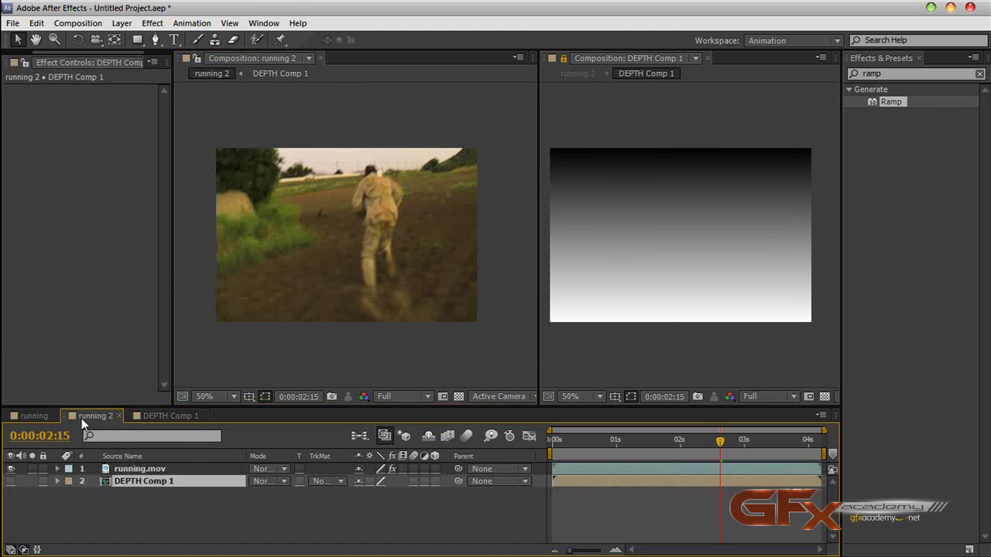
{"action": "left_click", "coordinate": [194, 58]}
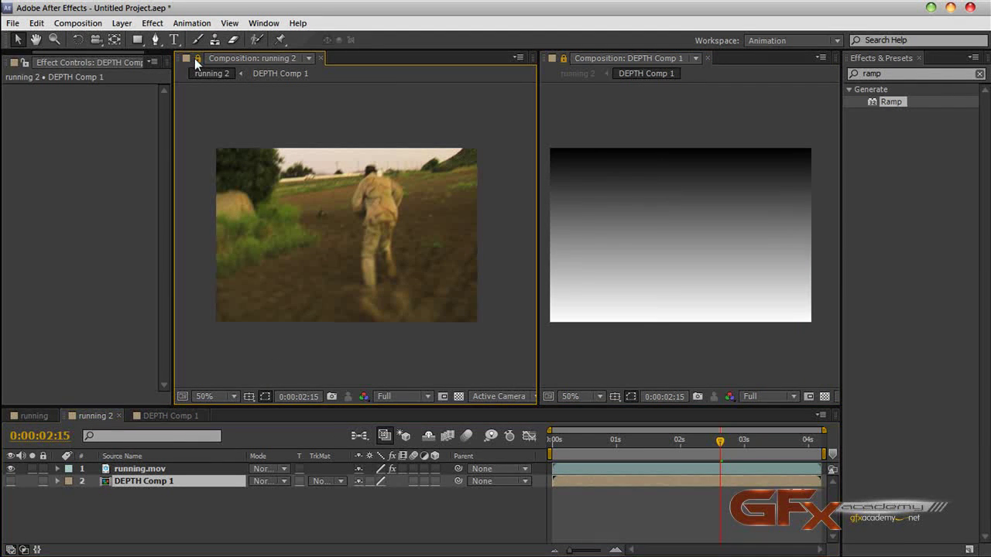
{"action": "left_click", "coordinate": [294, 361]}
{"action": "left_click", "coordinate": [171, 416]}
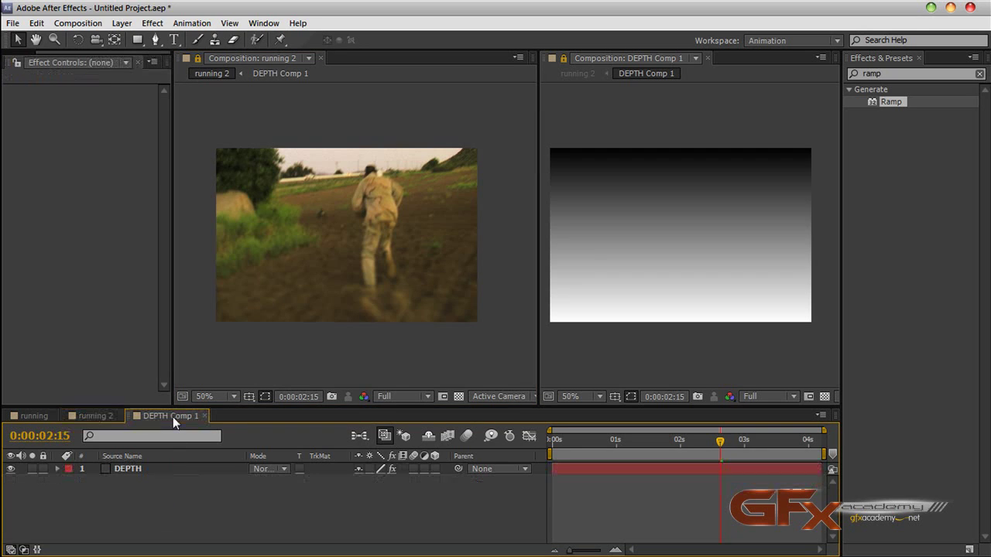
- Tighten the DEPTH layer's Ramp gradient by moving its start point to 360, 112 and its end point to 360, 326
{"action": "left_click", "coordinate": [600, 344]}
{"action": "left_click", "coordinate": [206, 529]}
{"action": "left_click", "coordinate": [177, 468]}
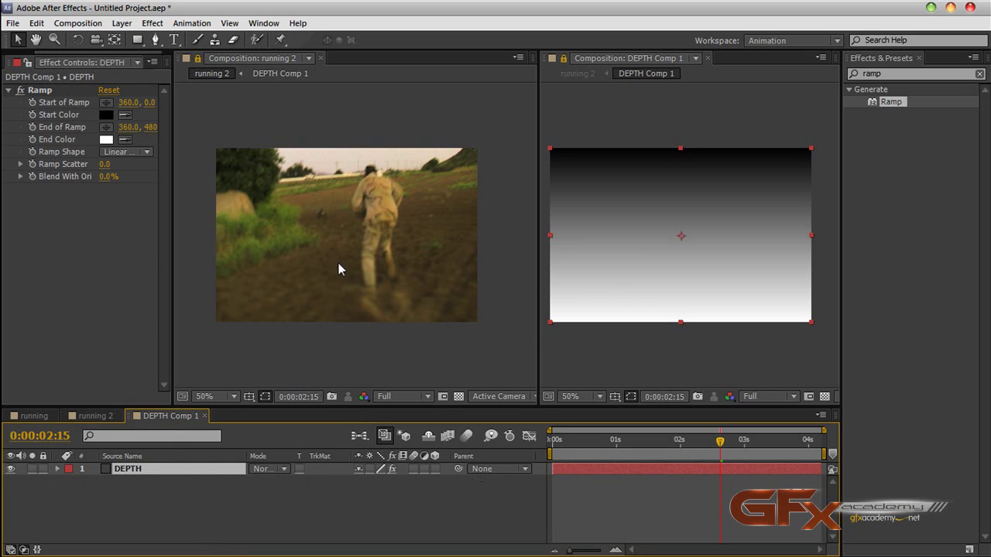
{"action": "left_click_drag", "start_coordinate": [172, 241], "coordinate": [242, 241]}
{"action": "left_click", "coordinate": [40, 87]}
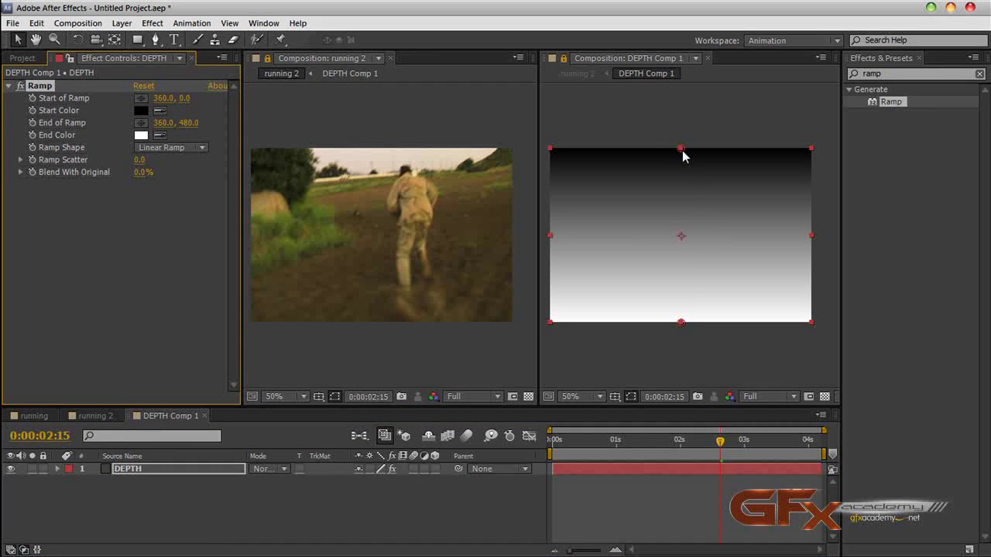
{"action": "left_click_drag", "start_coordinate": [680, 148], "coordinate": [682, 190]}
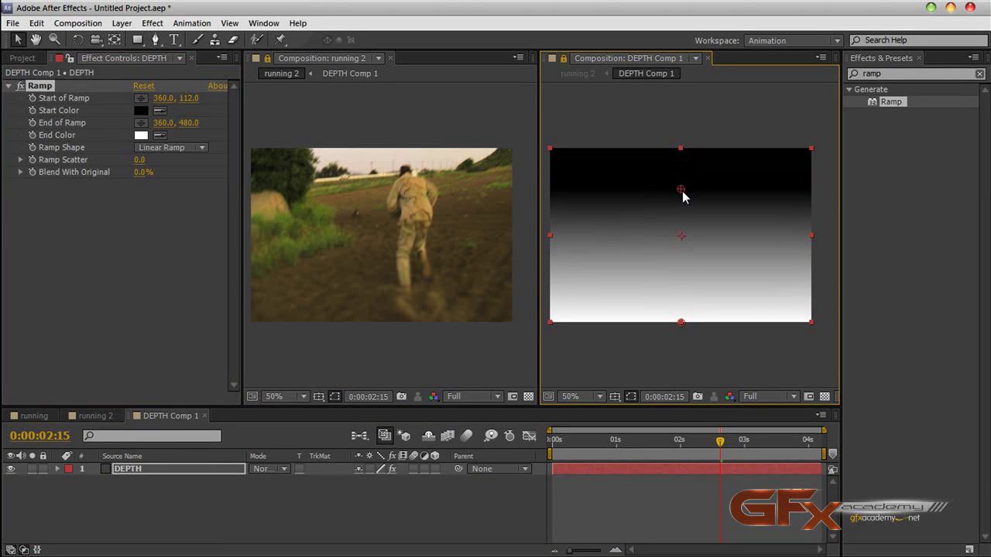
{"action": "left_click_drag", "start_coordinate": [681, 324], "coordinate": [681, 268]}
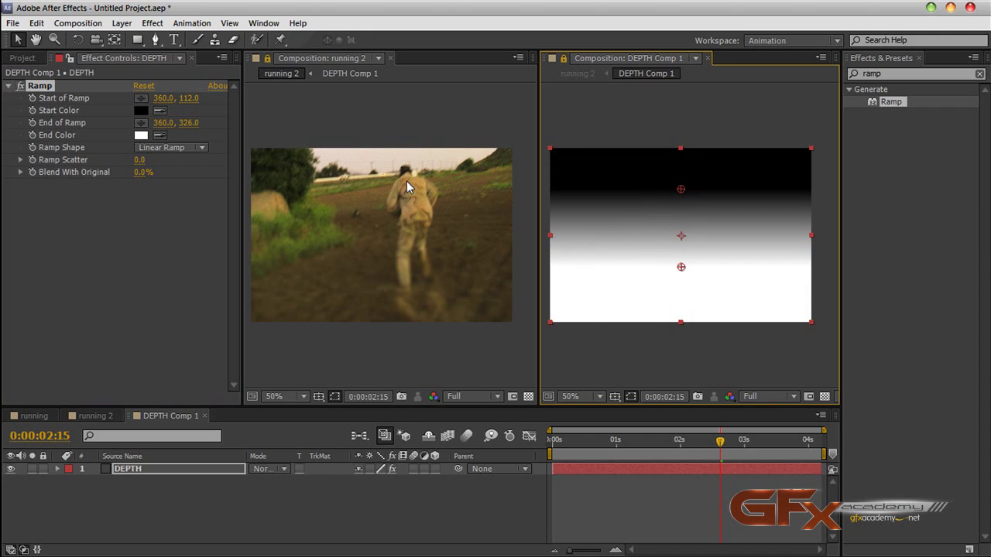
- Return to the first frame and close the DEPTH Comp 1 viewer and timeline, leaving the running 2 composition open
{"action": "left_click_drag", "start_coordinate": [619, 441], "coordinate": [532, 453]}
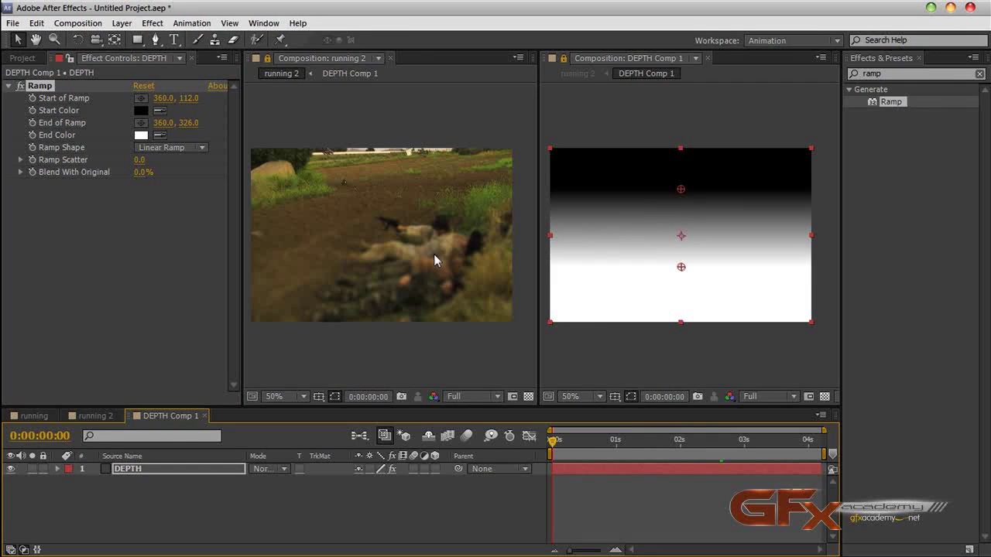
{"action": "left_click", "coordinate": [706, 58]}
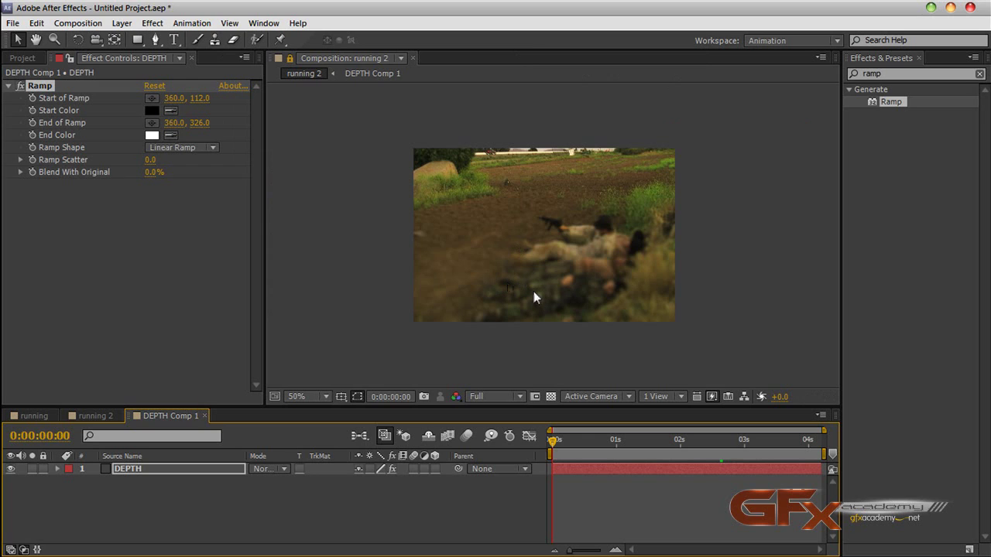
{"action": "left_click", "coordinate": [204, 415]}
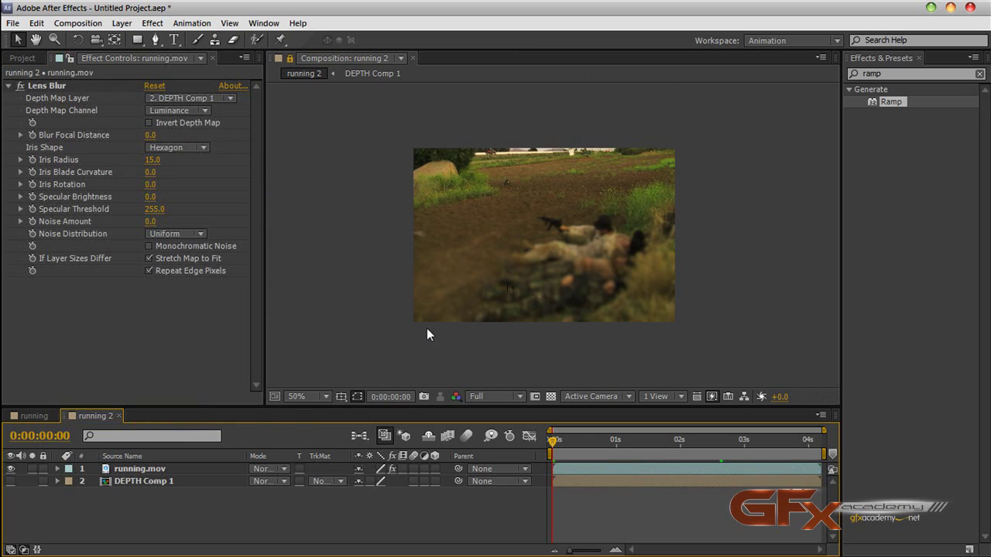
{"action": "left_click", "coordinate": [434, 352]}
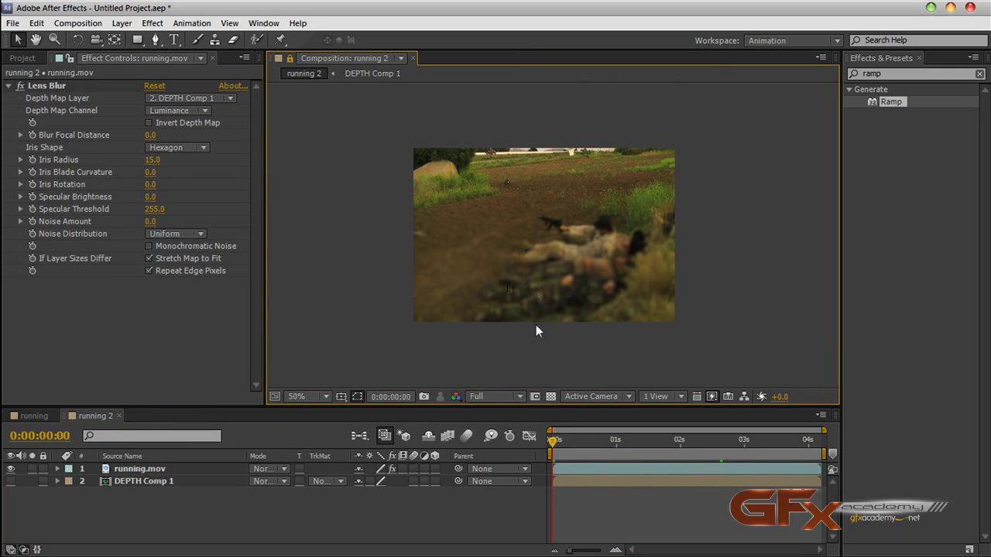
- Start animating the Lens Blur's Blur Focal Distance on running.mov with a keyframe of 255 at 0:00:00:22
{"action": "left_click_drag", "start_coordinate": [558, 440], "coordinate": [654, 440]}
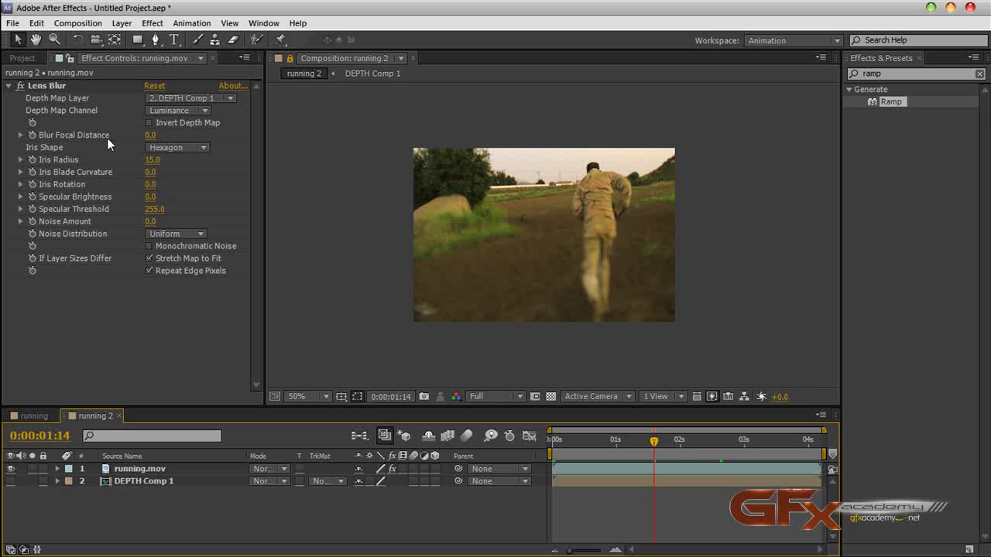
{"action": "left_click_drag", "start_coordinate": [654, 440], "coordinate": [611, 448]}
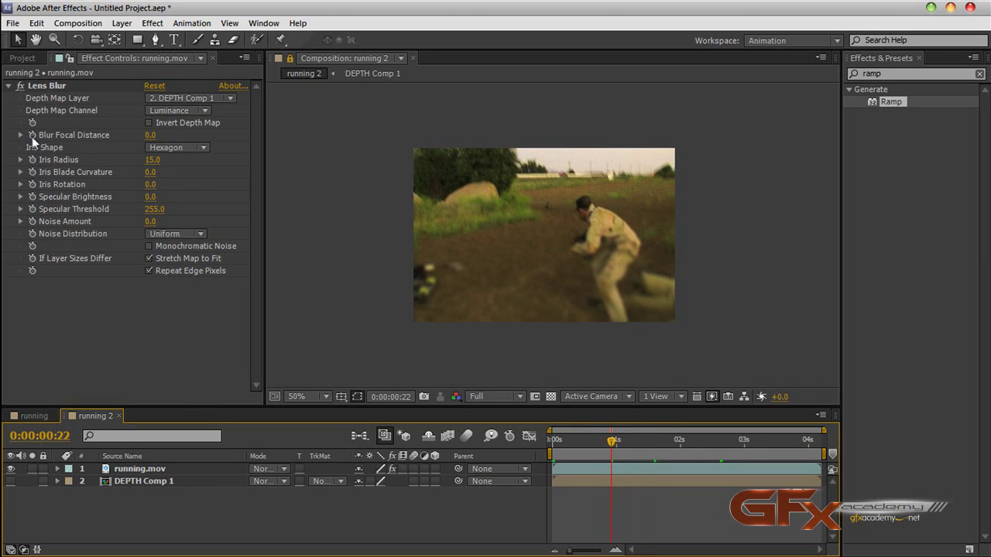
{"action": "left_click_drag", "start_coordinate": [149, 135], "coordinate": [266, 138]}
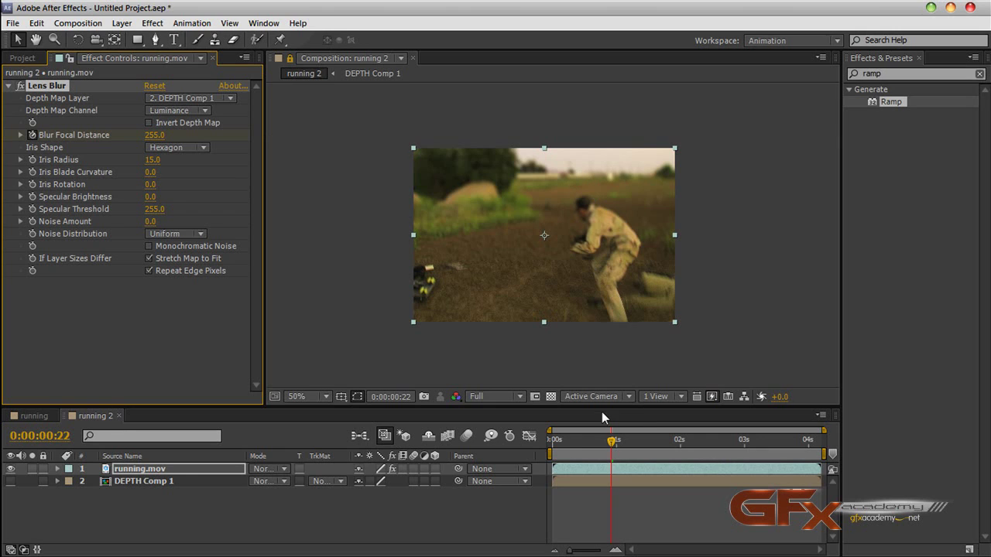
- Reveal the Blur Focal Distance keyframes and add one of 255 at 0:00:01:19 and one of 0 at 0:00:03:08
{"action": "left_click_drag", "start_coordinate": [612, 447], "coordinate": [669, 454]}
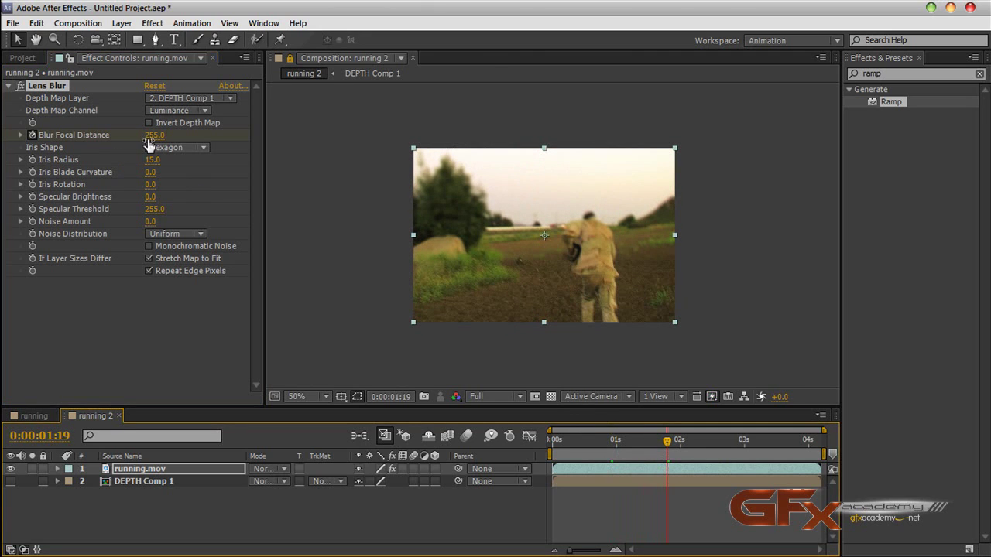
{"action": "left_click", "coordinate": [218, 470]}
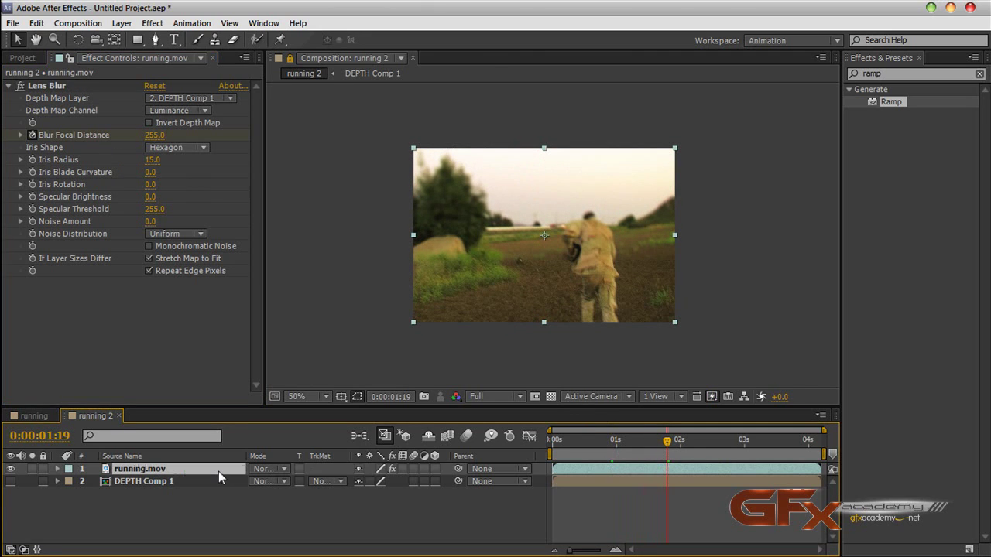
{"action": "key", "text": "u"}
{"action": "left_click", "coordinate": [21, 493]}
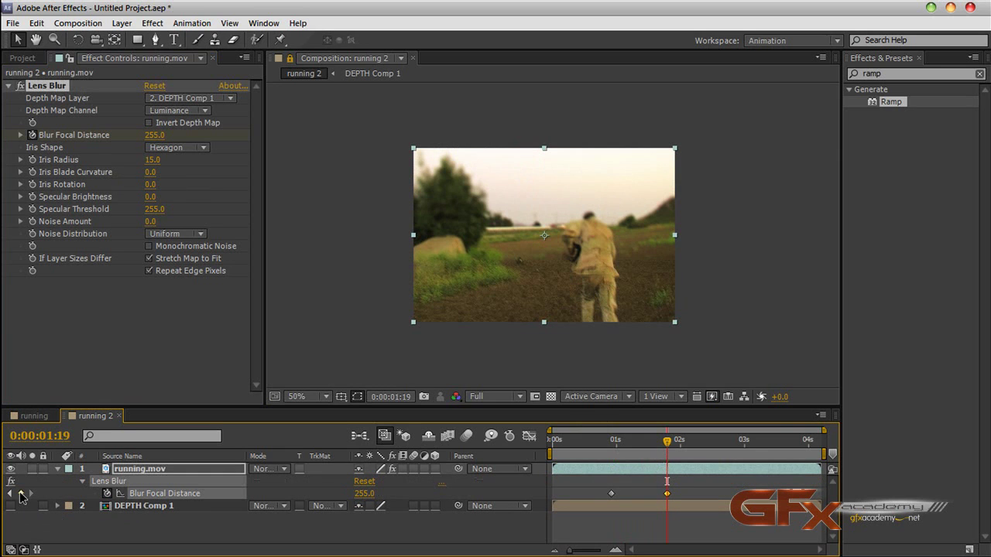
{"action": "left_click_drag", "start_coordinate": [670, 449], "coordinate": [757, 455]}
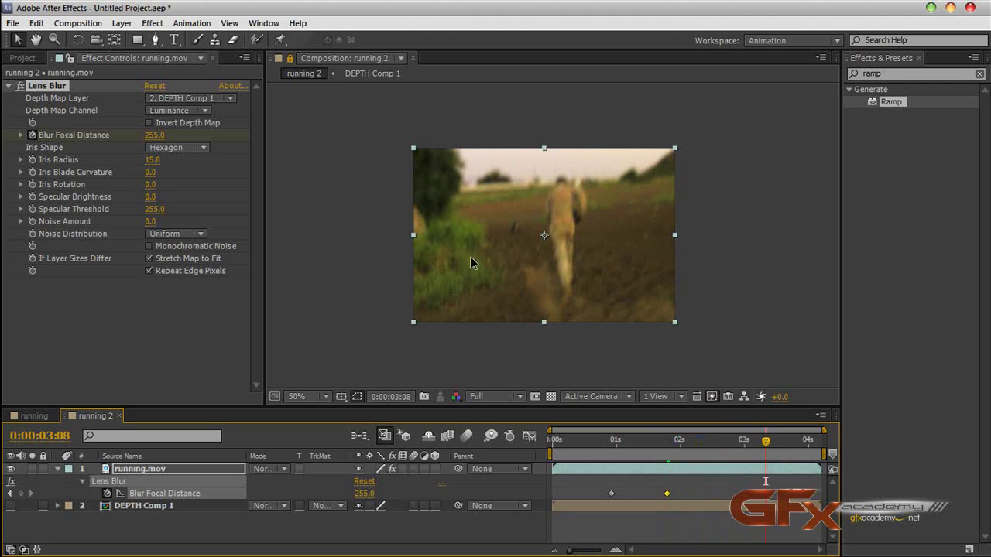
{"action": "left_click_drag", "start_coordinate": [164, 145], "coordinate": [60, 145]}
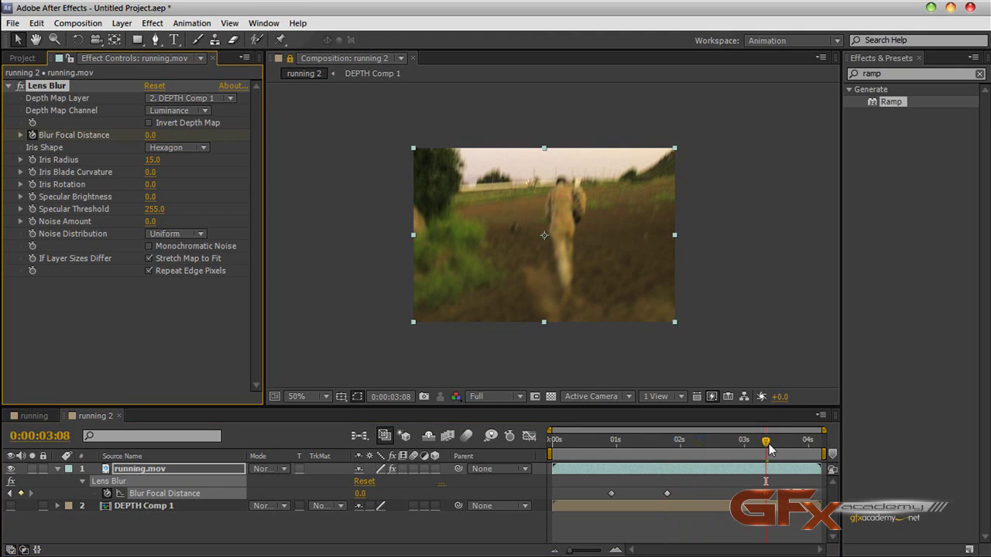
- Preview the animated focus shift from the start of the composition and around the keyframe at 0:00:00:22
{"action": "left_click_drag", "start_coordinate": [769, 449], "coordinate": [494, 470]}
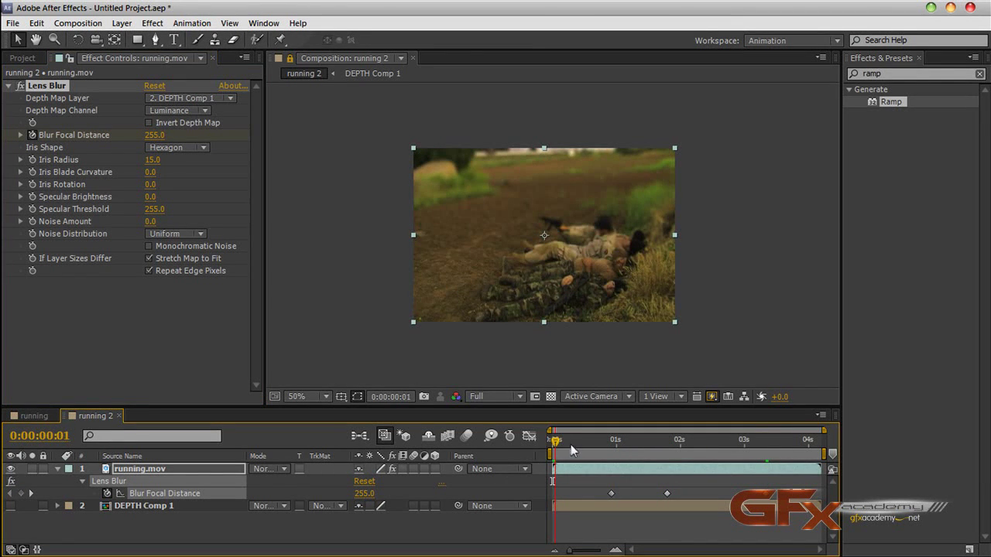
{"action": "key", "text": "k"}
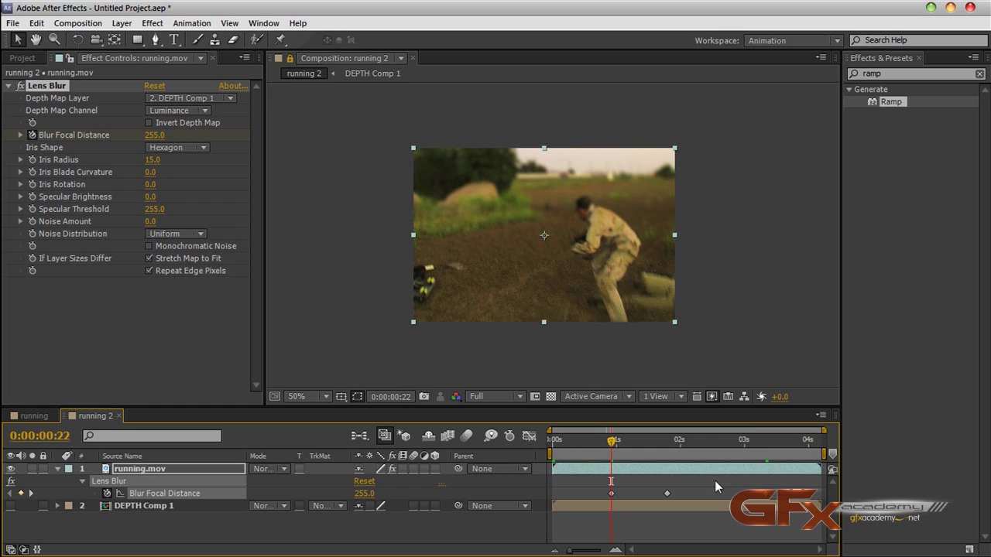
{"action": "key", "text": "space"}
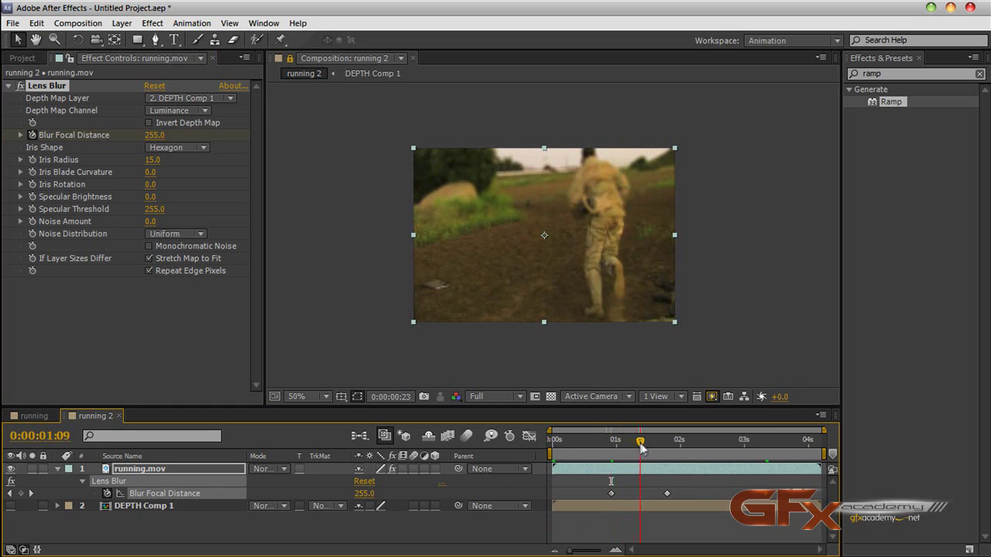
{"action": "key", "text": "space"}
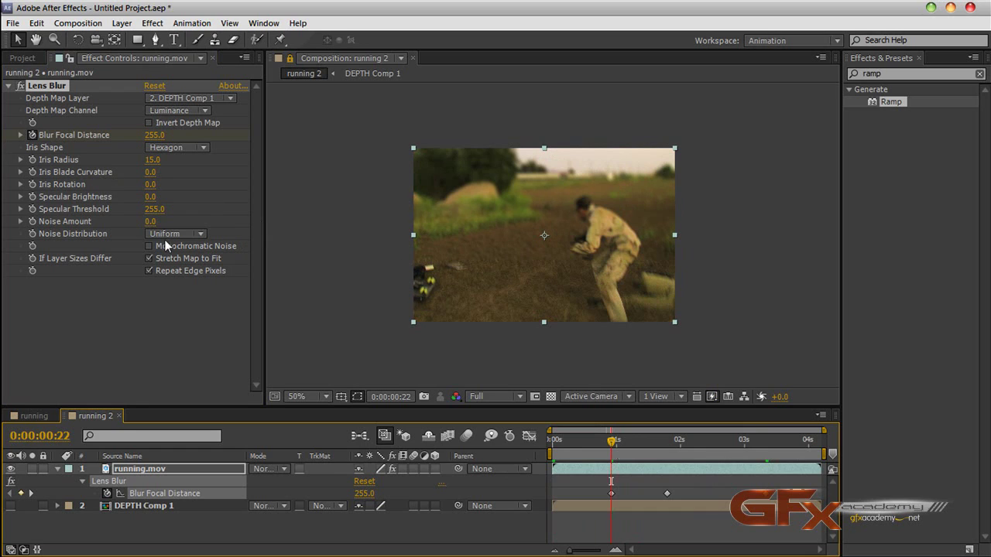
- Set the Lens Blur's Iris Radius on running.mov to 25
{"action": "left_click", "coordinate": [152, 159]}
{"action": "type", "text": "25"}
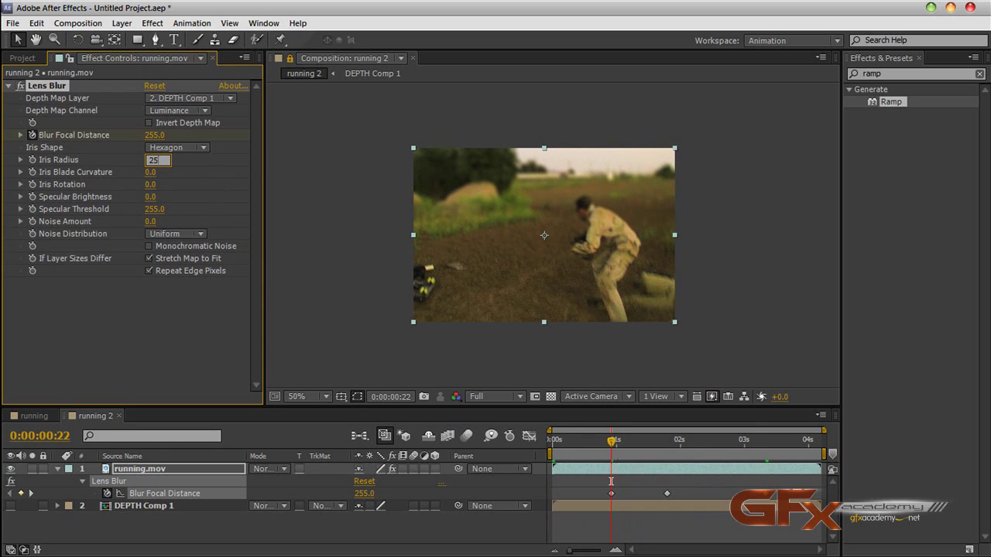
{"action": "key", "text": "Return"}
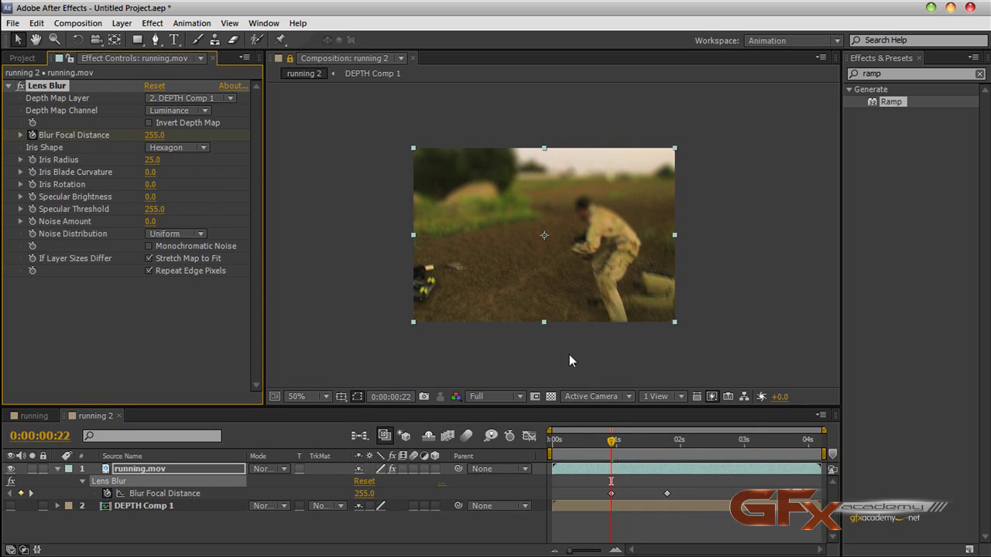
- Go to 0:00:03:08 and readjust the Lens Blur's Blur Focal Distance, ending at 0
{"action": "left_click_drag", "start_coordinate": [611, 447], "coordinate": [764, 453]}
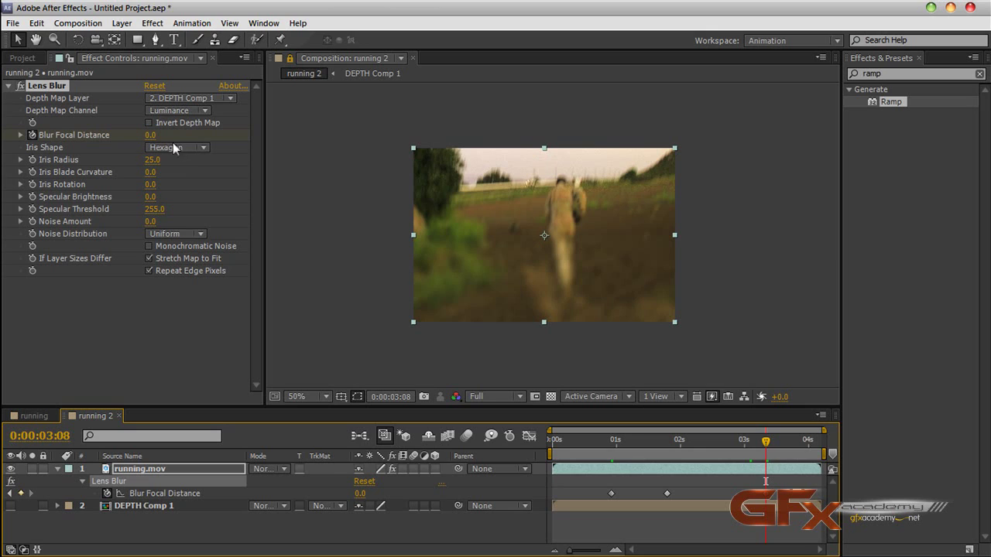
{"action": "mouse_move", "coordinate": [152, 136]}
{"action": "left_mouse_down"}
{"action": "mouse_move", "coordinate": [179, 141]}
{"action": "mouse_move", "coordinate": [148, 141]}
{"action": "left_mouse_up"}
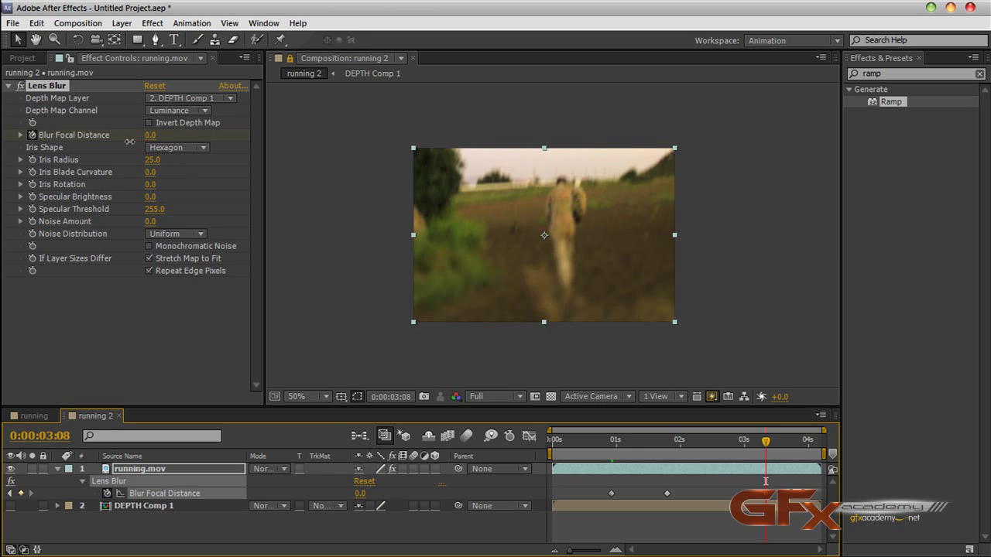
{"action": "left_click", "coordinate": [129, 142]}
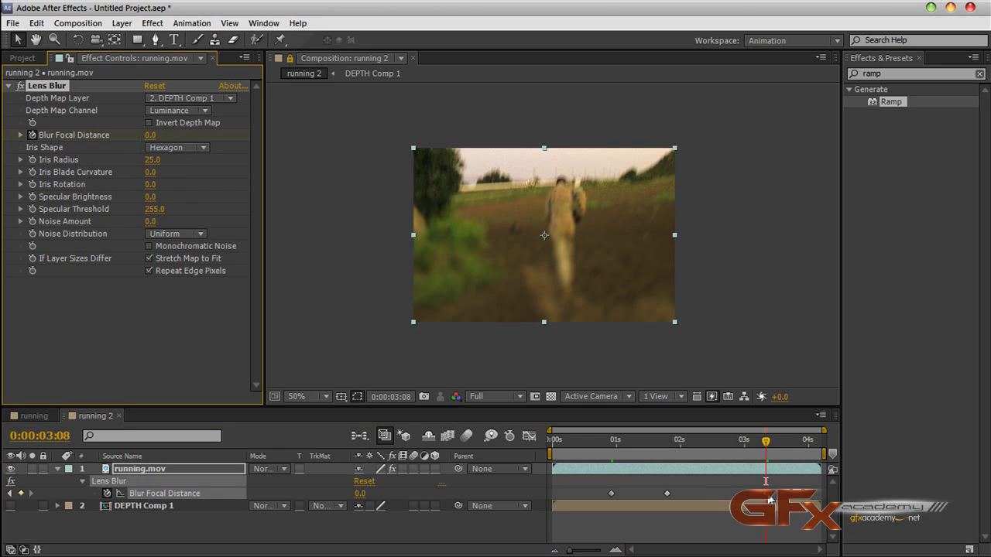
- Move the last Blur Focal Distance keyframe earlier, to just after 0:00:02:10, and check the focus shift leading up to it
{"action": "left_click_drag", "start_coordinate": [770, 499], "coordinate": [735, 495]}
{"action": "left_click", "coordinate": [710, 493]}
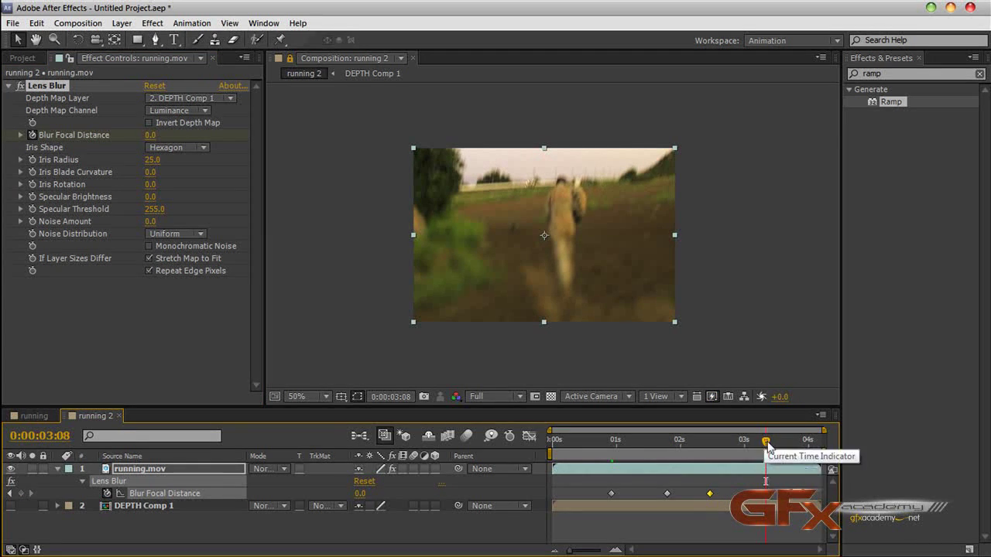
{"action": "left_click_drag", "start_coordinate": [766, 447], "coordinate": [699, 461]}
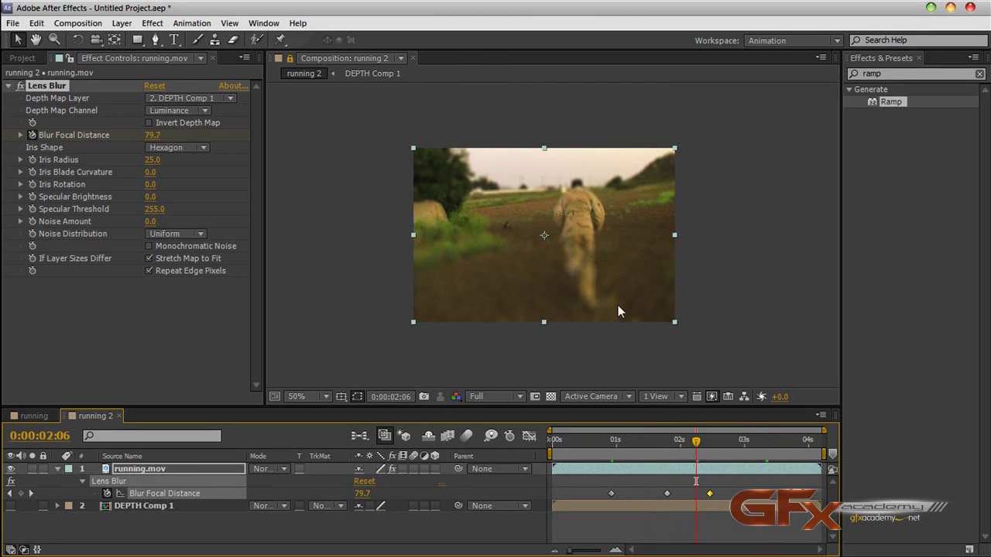
{"action": "left_click_drag", "start_coordinate": [694, 445], "coordinate": [707, 447]}
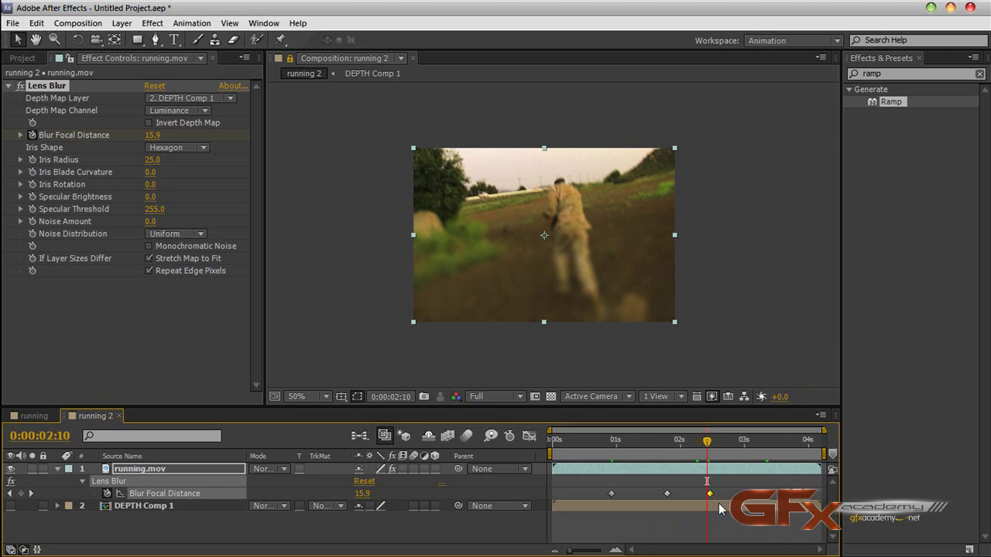
- Apply Easy Ease to all the Blur Focal Distance keyframes of running.mov
{"action": "left_click_drag", "start_coordinate": [727, 485], "coordinate": [610, 495]}
{"action": "right_click", "coordinate": [611, 495]}
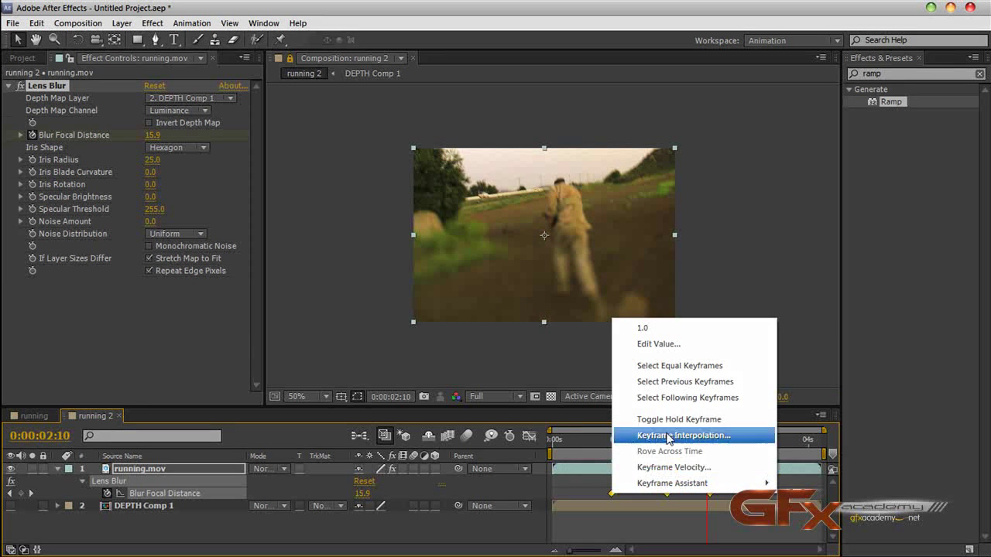
{"action": "mouse_move", "coordinate": [743, 483]}
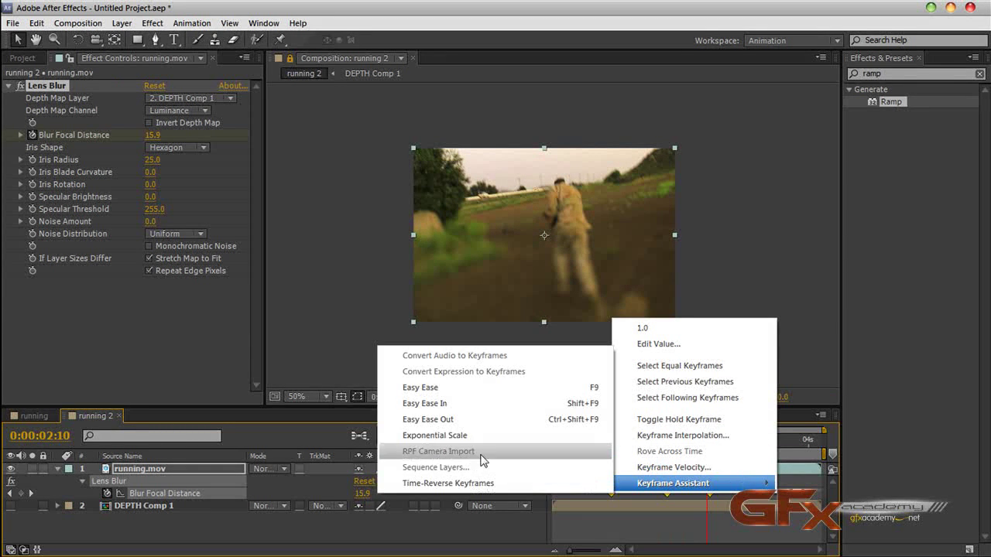
{"action": "left_click", "coordinate": [453, 388]}
- Preview the eased focus shift from the start of the running 2 composition, enlarged at 100% magnification, and restore the workspace layout
{"action": "left_click_drag", "start_coordinate": [611, 438], "coordinate": [506, 449]}
{"action": "left_click", "coordinate": [332, 307]}
{"action": "key", "text": "grave"}
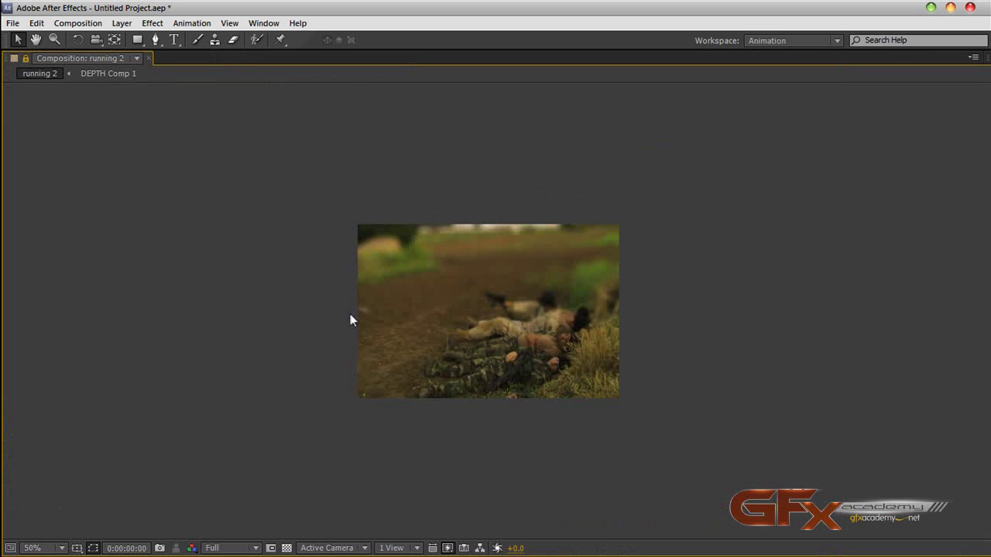
{"action": "key", "text": "slash"}
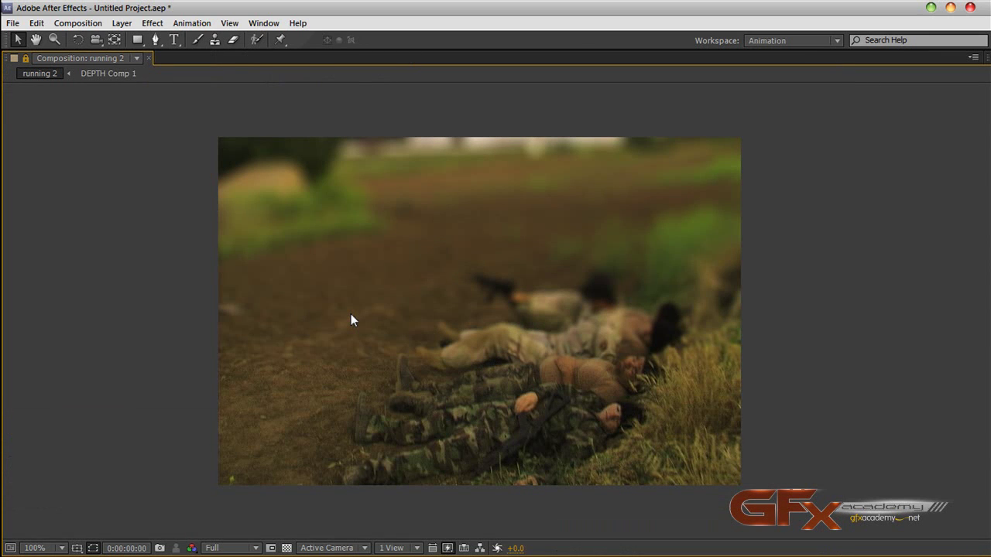
{"action": "key", "text": "space"}
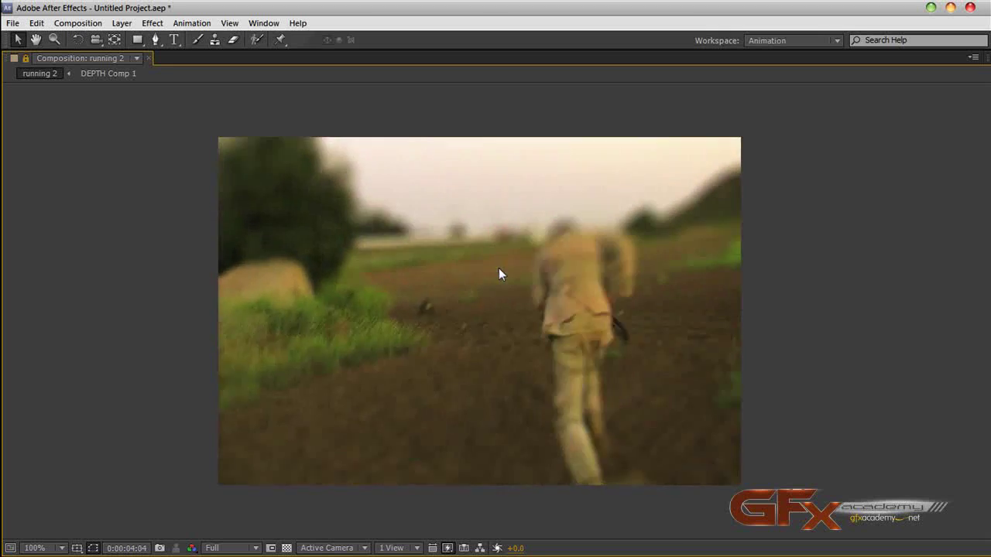
{"action": "key", "text": "grave"}
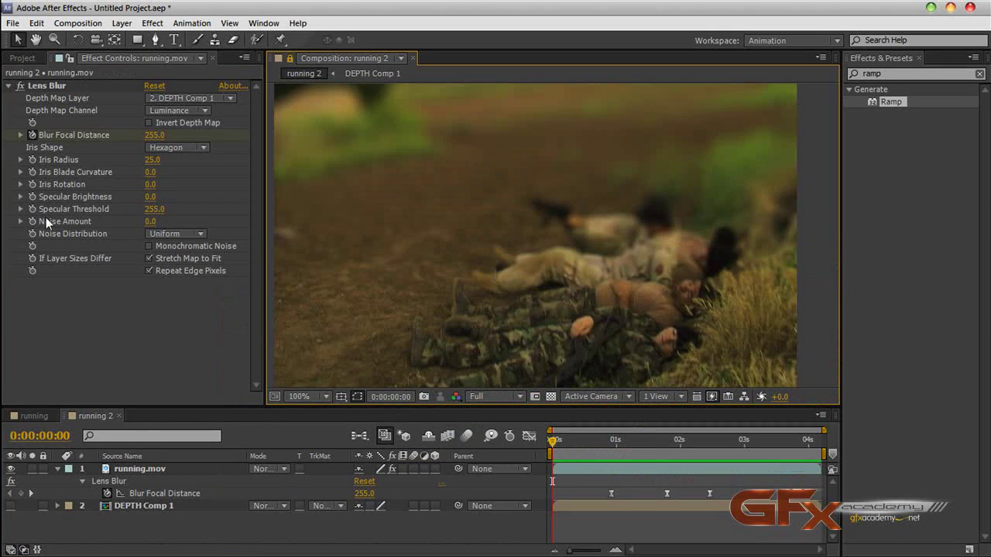